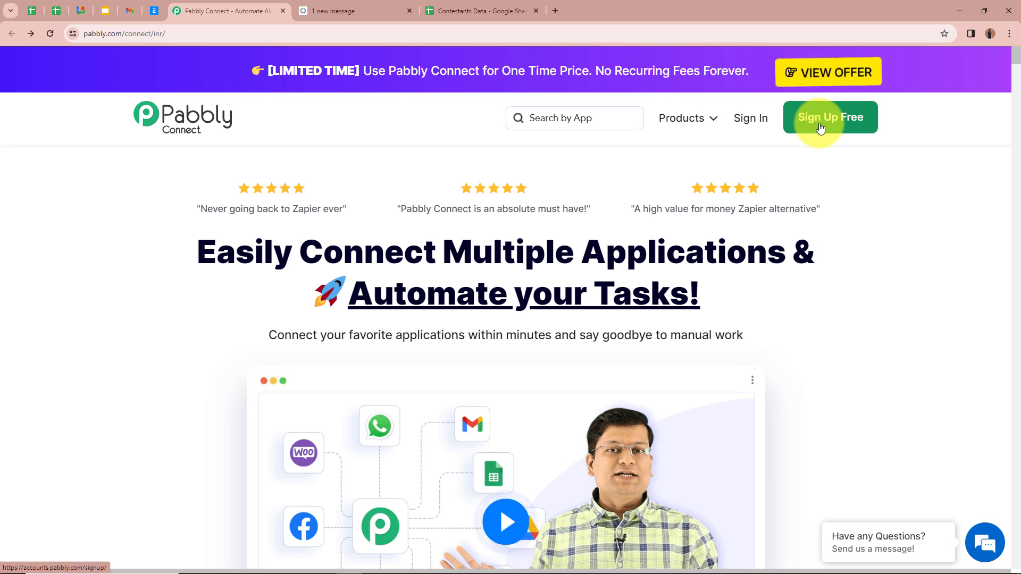
- Sign in to Pabbly and launch Pabbly Connect from the All Apps page
{"action": "left_click", "coordinate": [747, 120]}
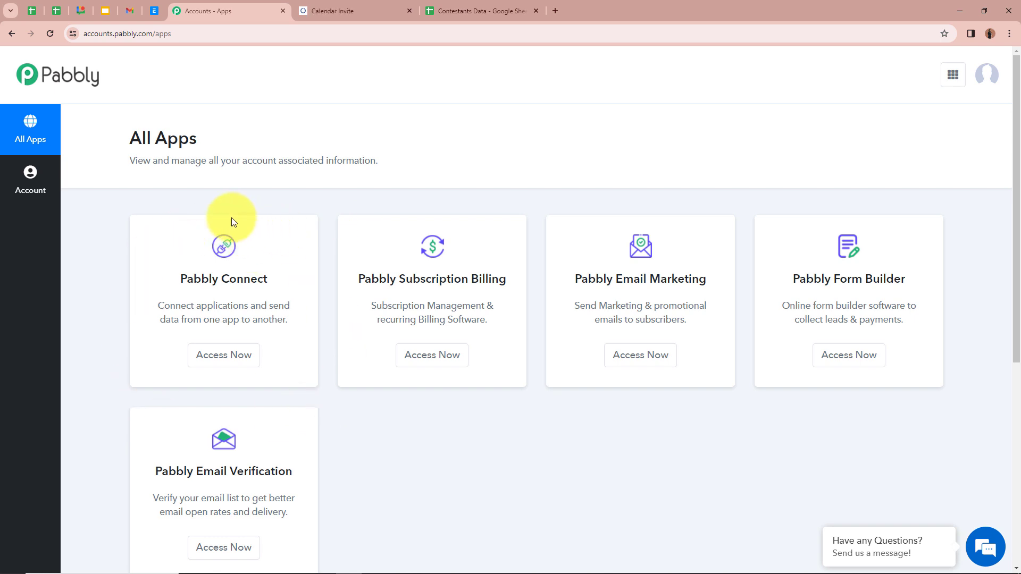
{"action": "left_click", "coordinate": [212, 355]}
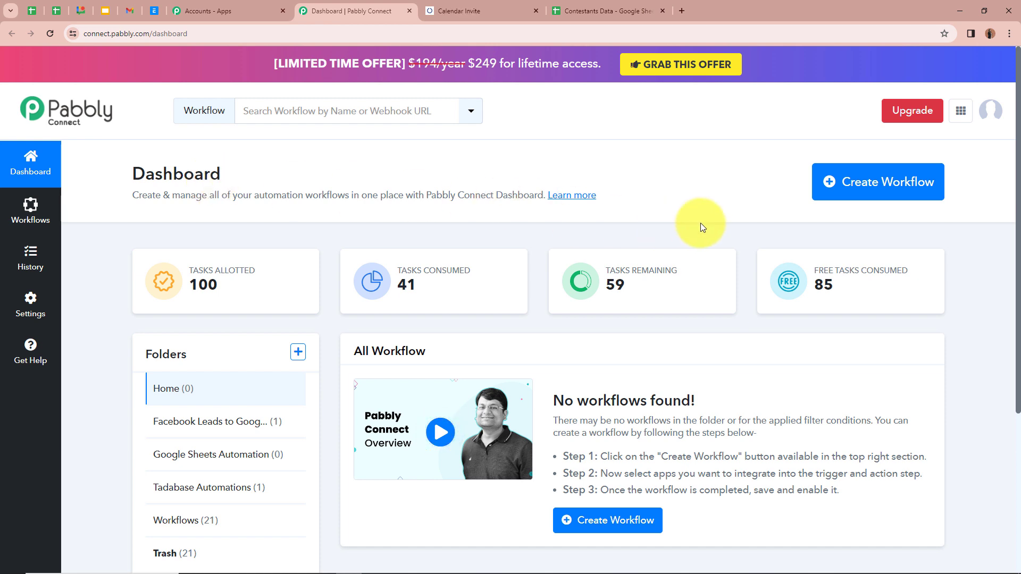
- Create the workflow 'Let's Calendar Attendee from Google Sheets Row' in folder Google Sheets Automation
{"action": "left_click", "coordinate": [909, 186]}
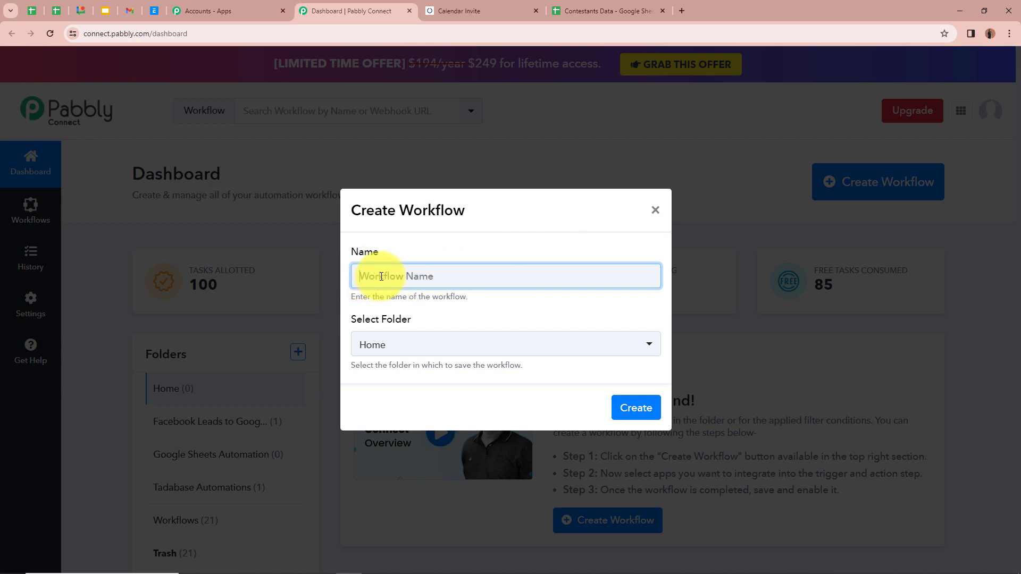
{"action": "type", "text": "Let's Calendar Attendee from Google Sheets Row"}
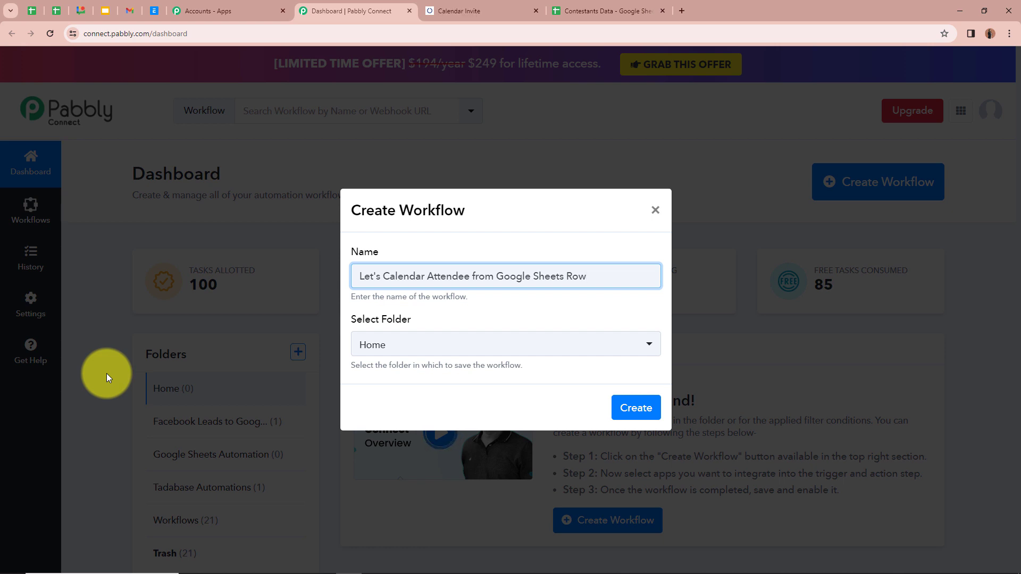
{"action": "left_click", "coordinate": [648, 310]}
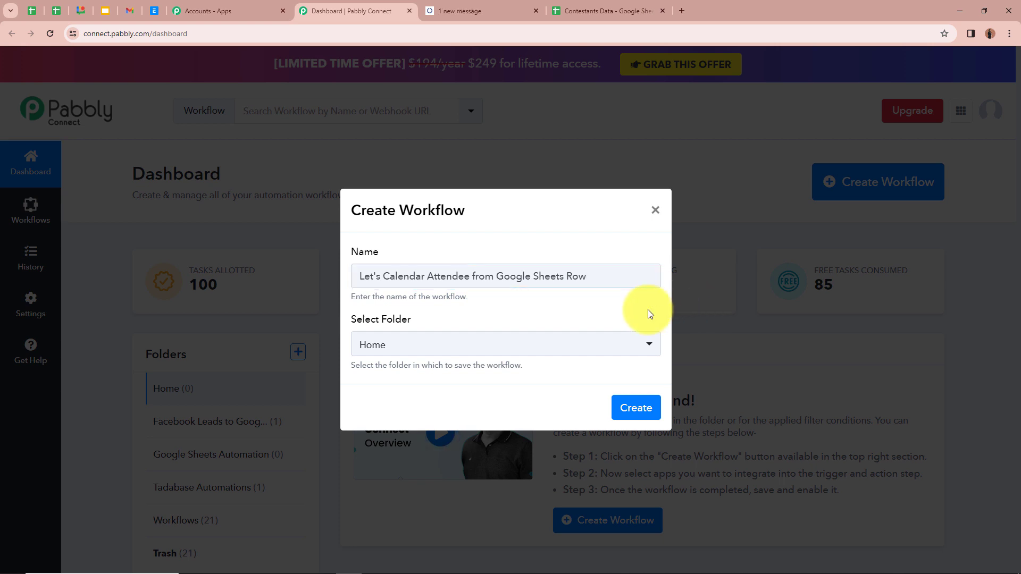
{"action": "left_click", "coordinate": [649, 347]}
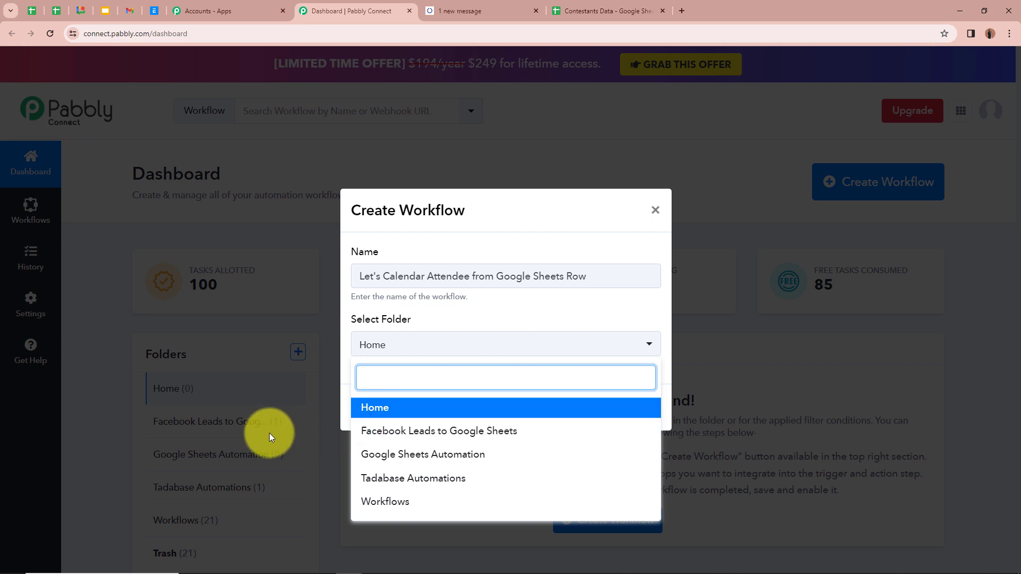
{"action": "left_click", "coordinate": [421, 454]}
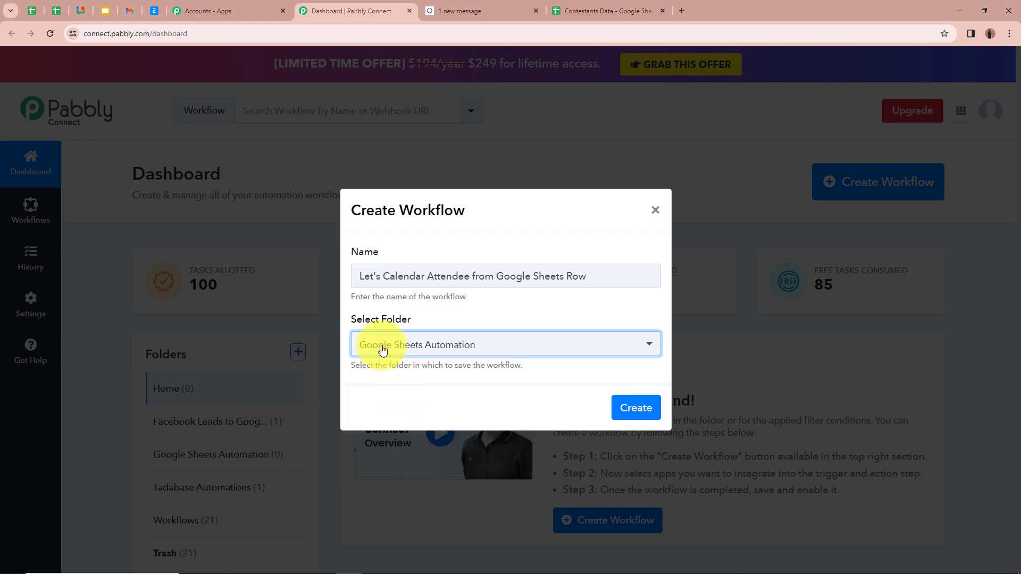
{"action": "left_click", "coordinate": [486, 372]}
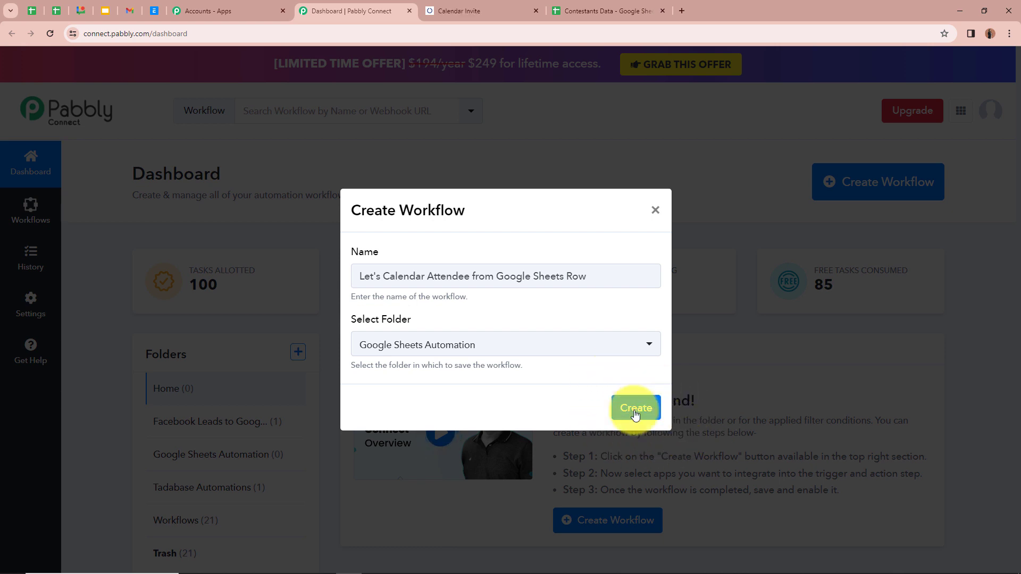
{"action": "left_click", "coordinate": [636, 416]}
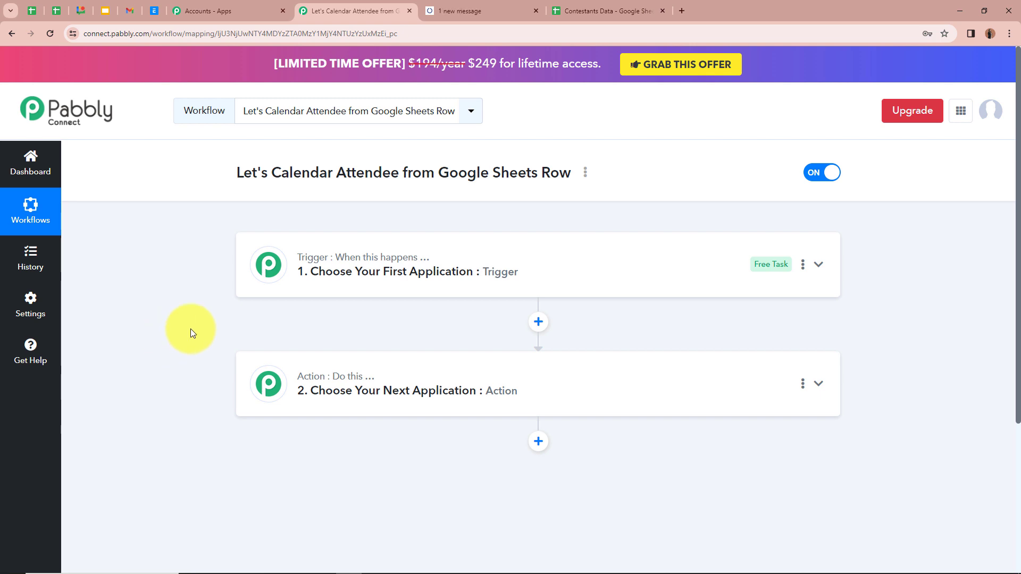
- Make Google Sheets' New or Updated Spreadsheet Row the trigger, then switch to Contestants Data
{"action": "left_click", "coordinate": [822, 269]}
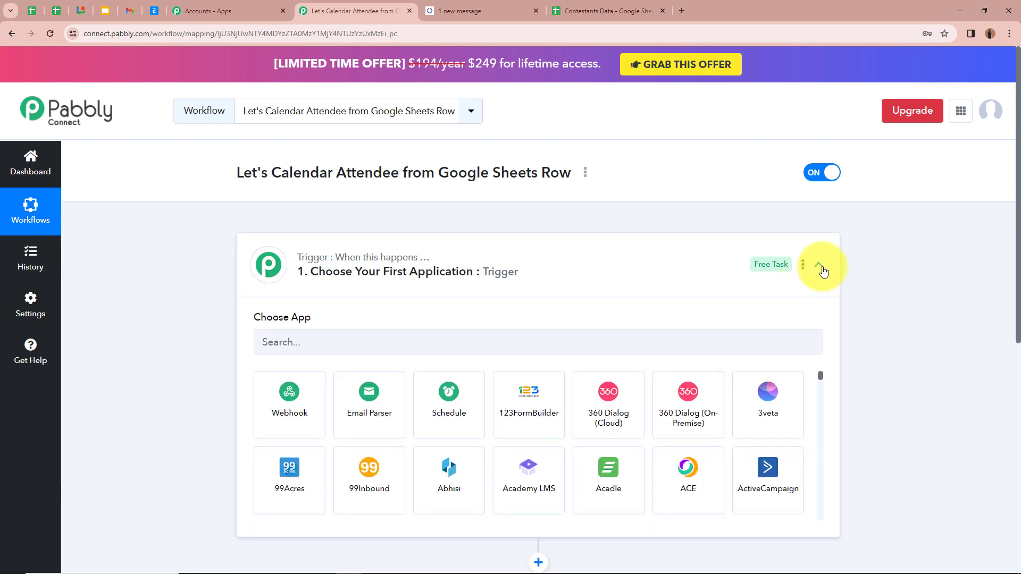
{"action": "left_click", "coordinate": [374, 348]}
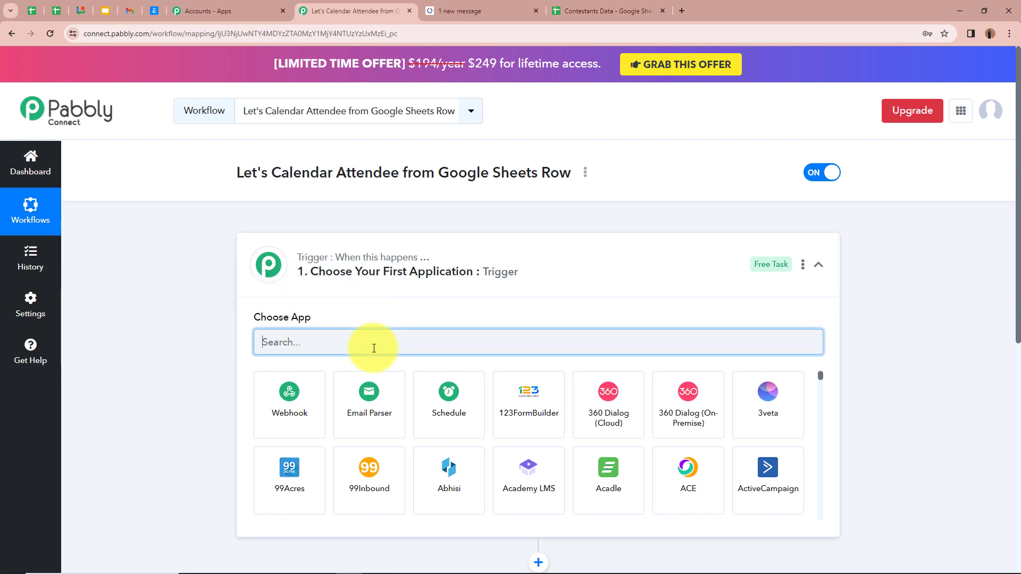
{"action": "type", "text": "Goo"}
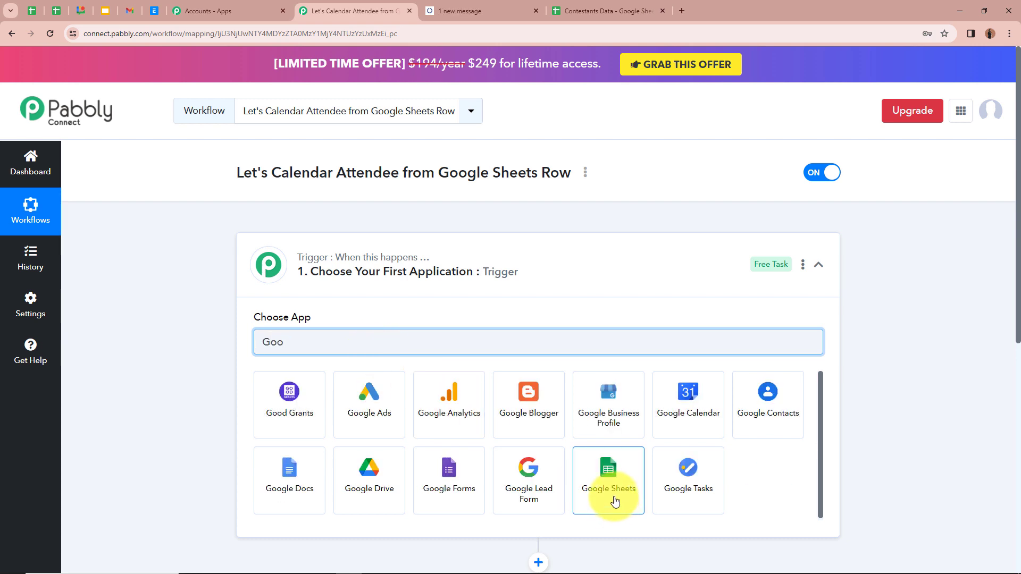
{"action": "left_click", "coordinate": [615, 502]}
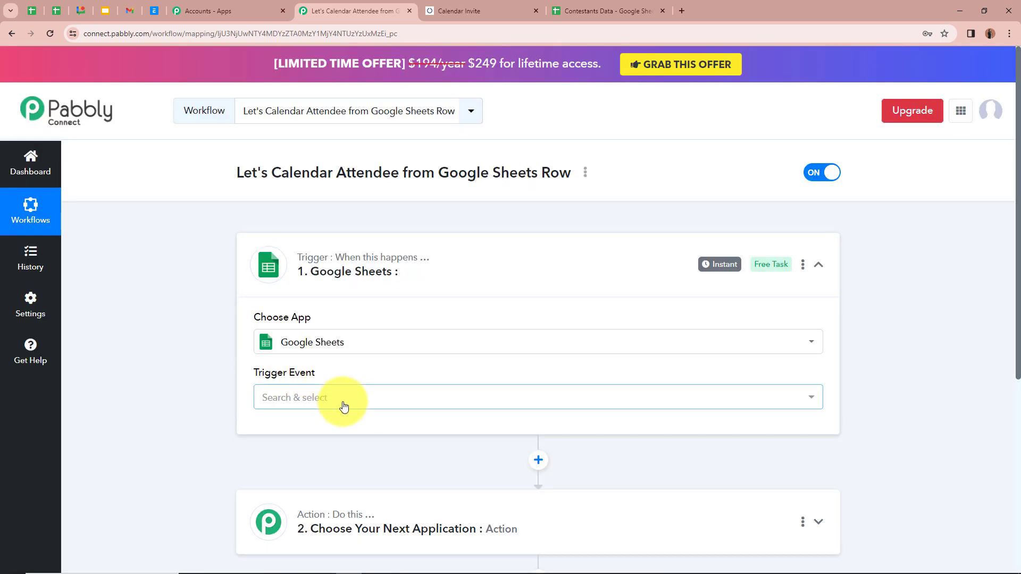
{"action": "left_click", "coordinate": [341, 404]}
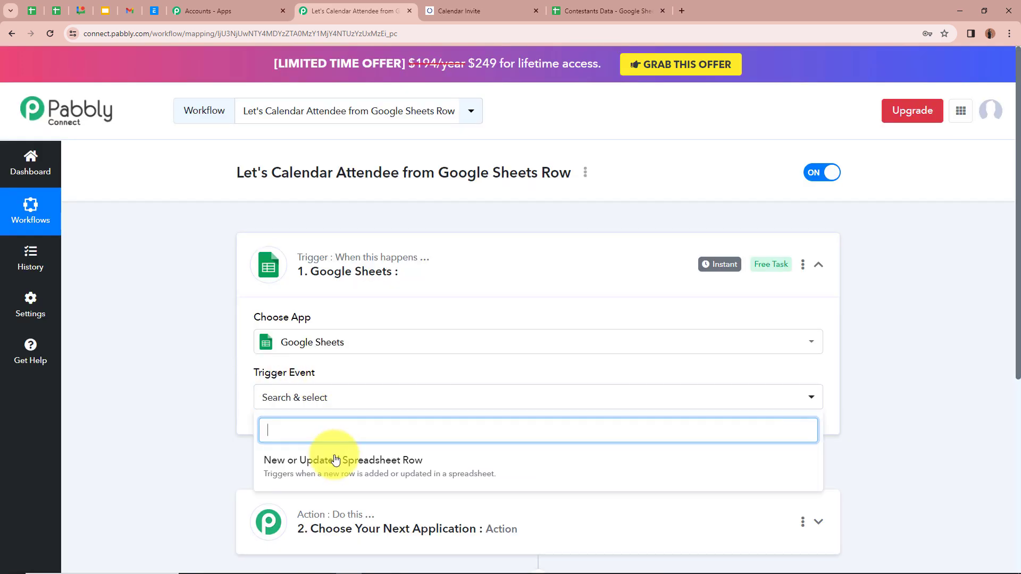
{"action": "left_click", "coordinate": [437, 463]}
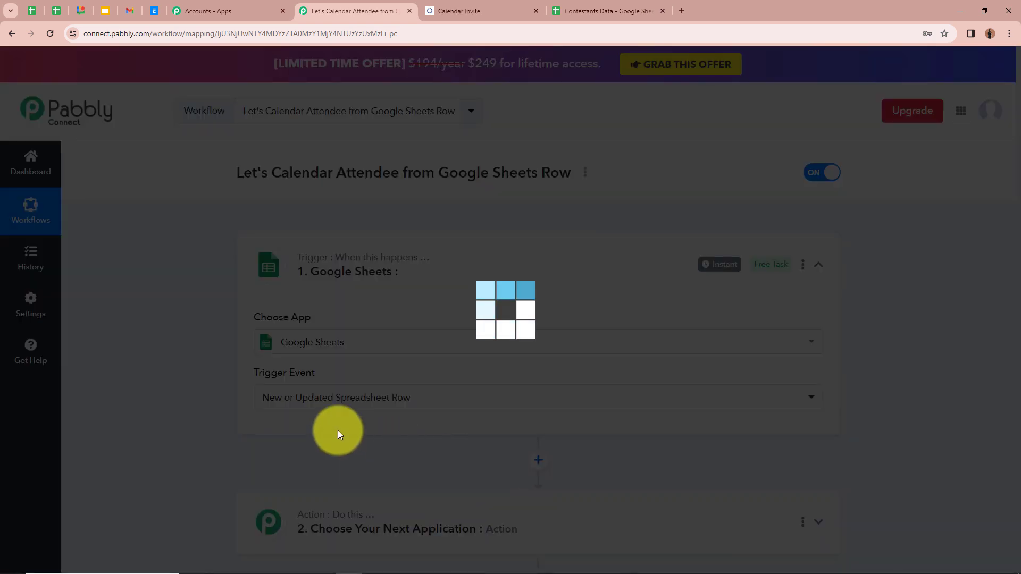
{"action": "left_click", "coordinate": [606, 10]}
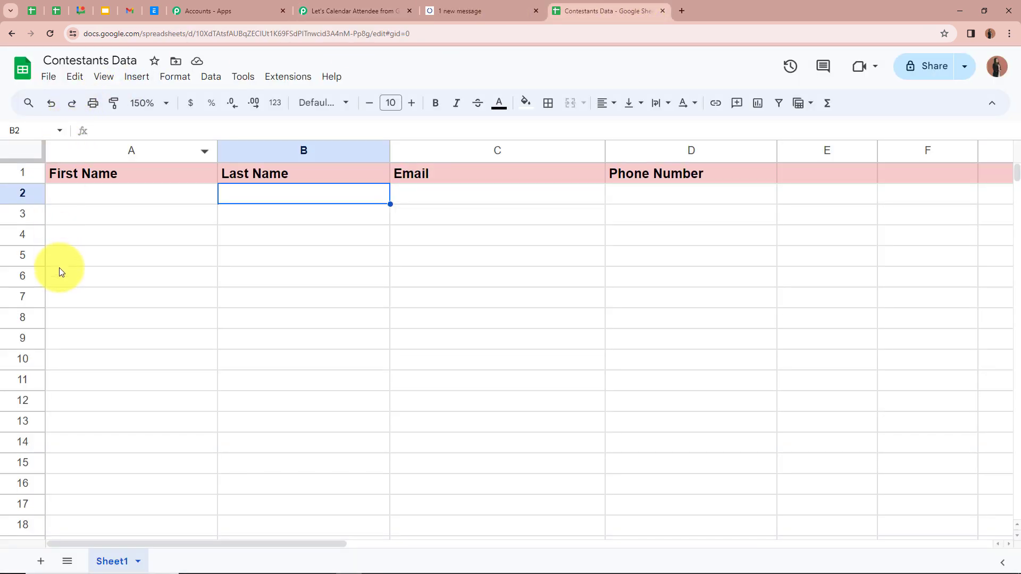
{"action": "left_click", "coordinate": [380, 10]}
{"action": "scroll", "coordinate": [161, 302], "scroll_direction": "down", "scroll_amount": 2}
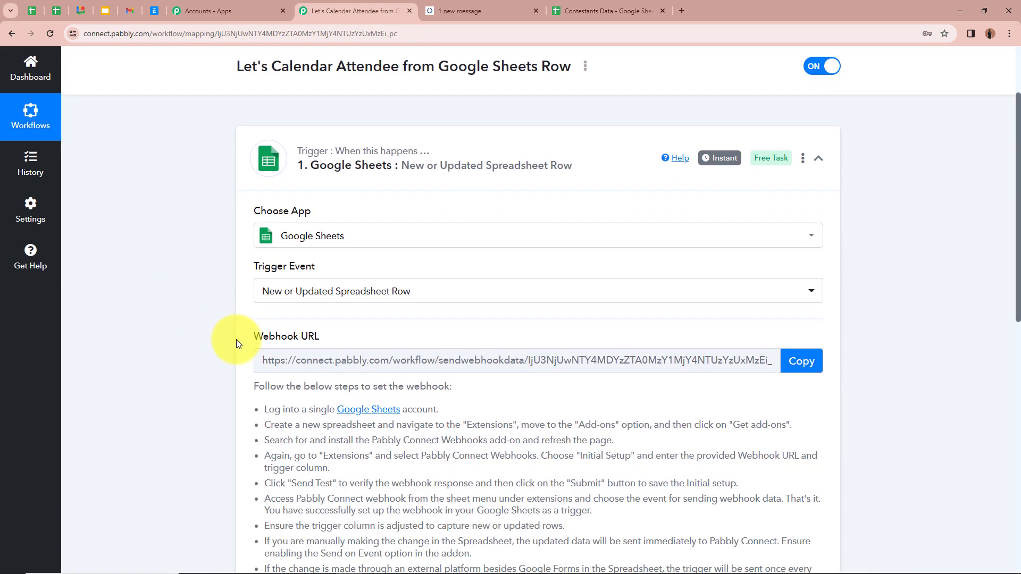
{"action": "scroll", "coordinate": [263, 340], "scroll_direction": "down", "scroll_amount": 1}
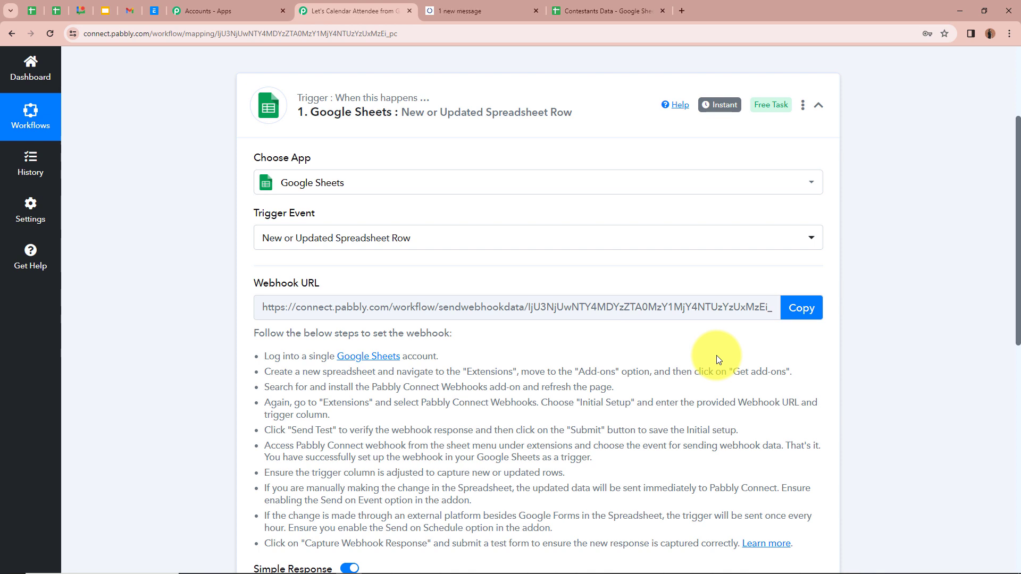
{"action": "scroll", "coordinate": [418, 287], "scroll_direction": "down", "scroll_amount": 1}
{"action": "left_click_drag", "start_coordinate": [264, 303], "coordinate": [578, 477]}
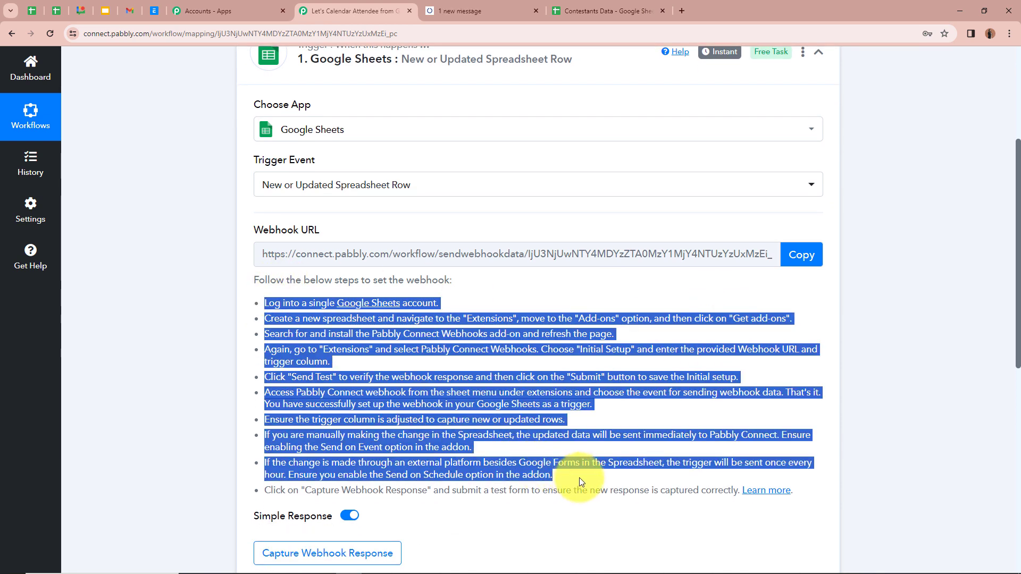
{"action": "left_click", "coordinate": [601, 451]}
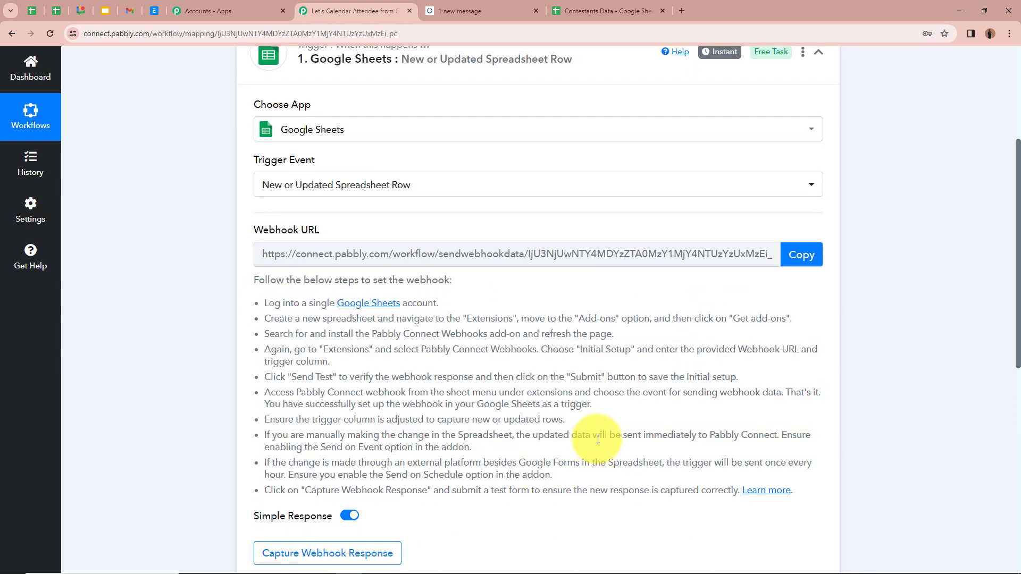
{"action": "left_click", "coordinate": [590, 6]}
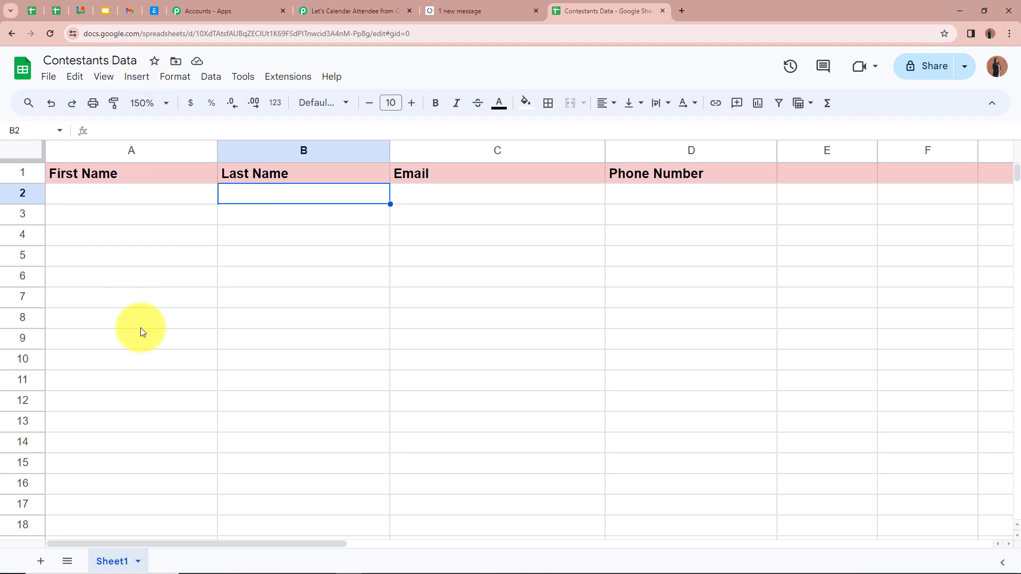
- Look up the installed Pabbly Connect Webhooks add-on in the Workspace Marketplace, then close it
{"action": "left_click", "coordinate": [288, 79]}
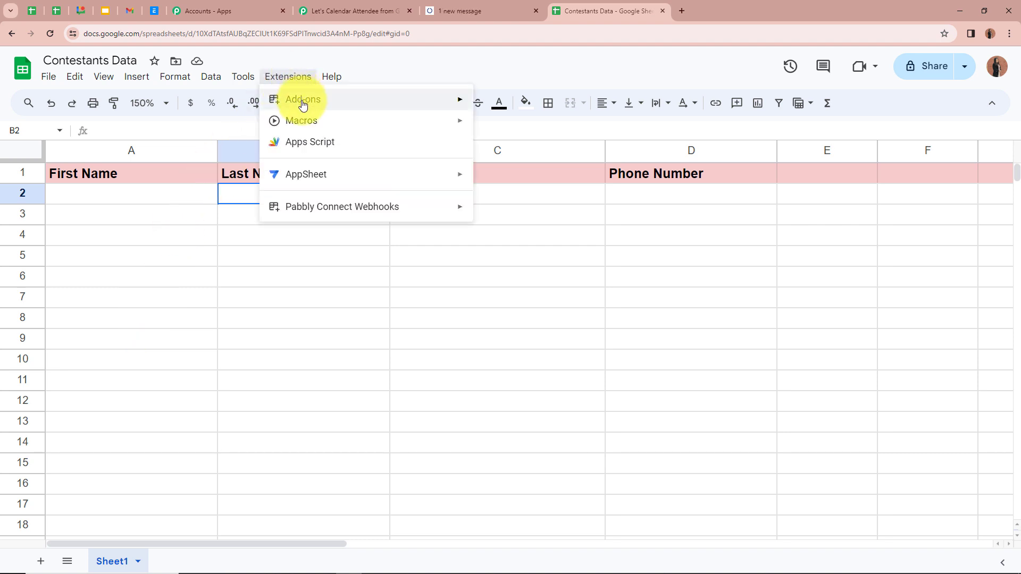
{"action": "mouse_move", "coordinate": [292, 101]}
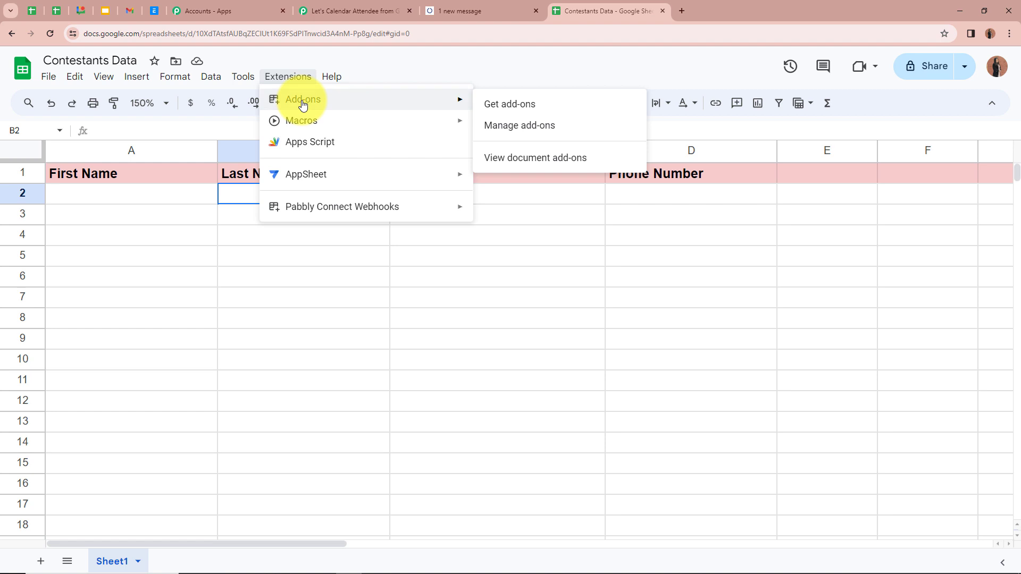
{"action": "left_click", "coordinate": [533, 104]}
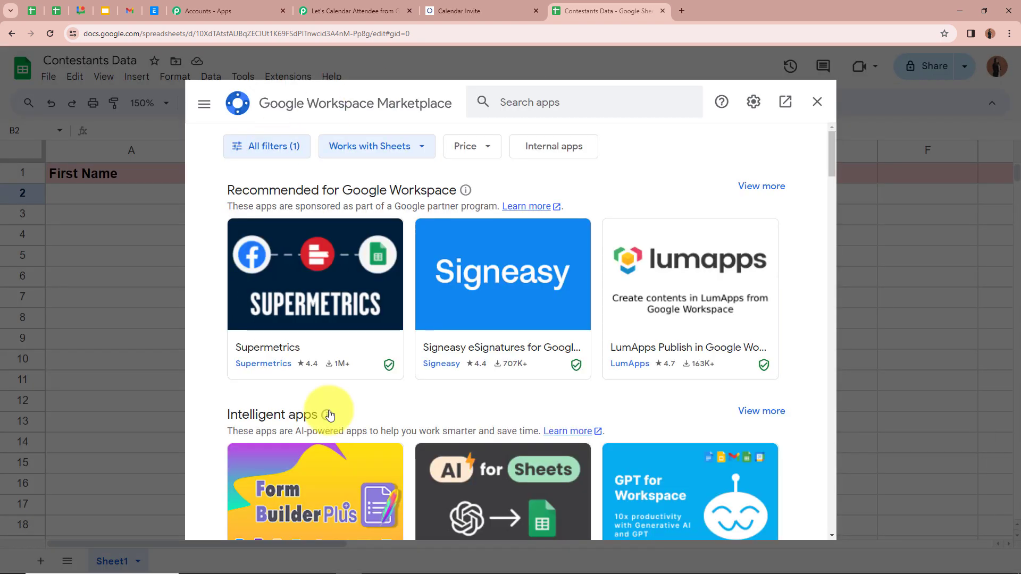
{"action": "left_click", "coordinate": [543, 100]}
{"action": "type", "text": "P"}
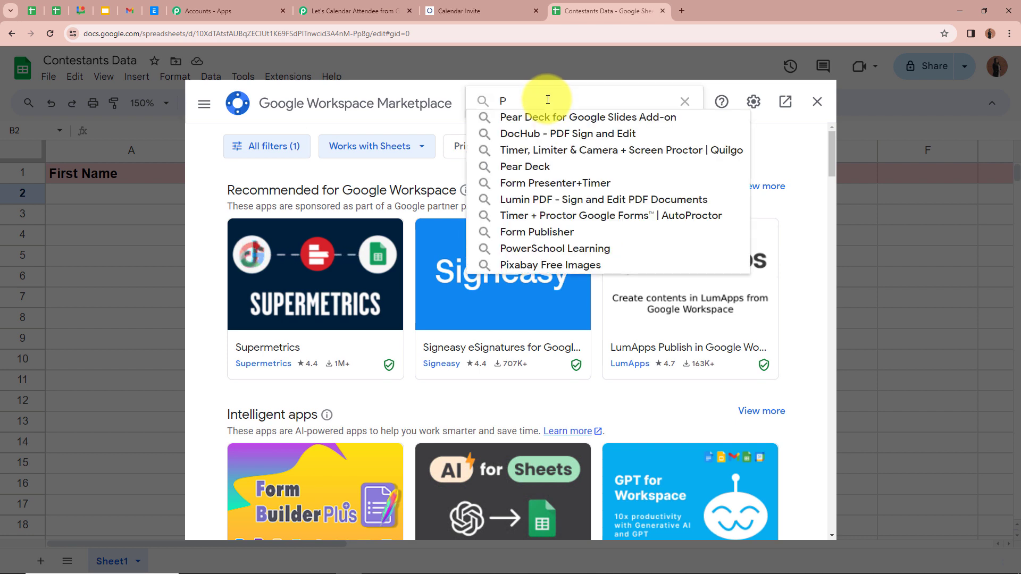
{"action": "type", "text": "abb"}
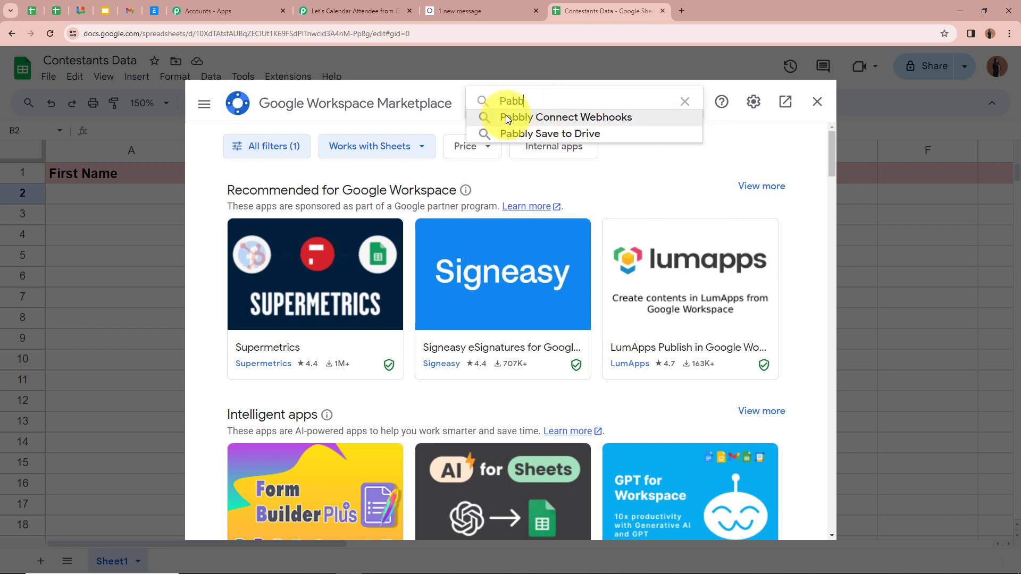
{"action": "left_click", "coordinate": [605, 117]}
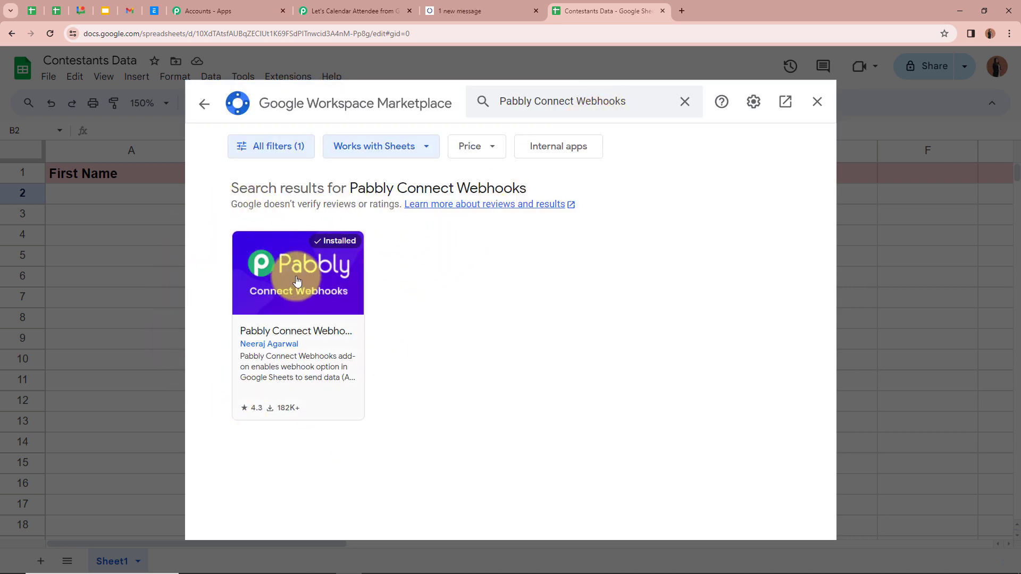
{"action": "left_click", "coordinate": [306, 336]}
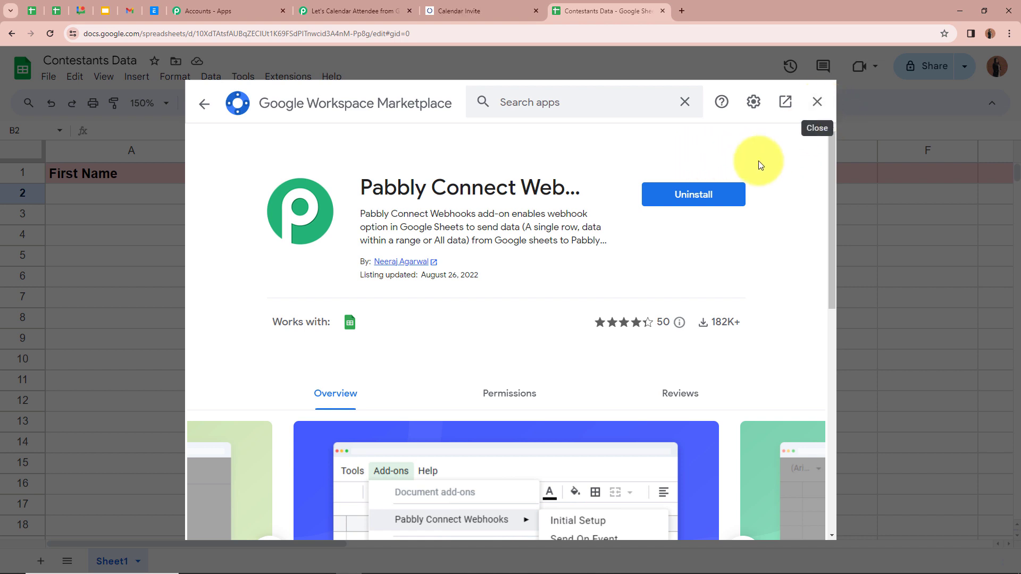
{"action": "left_click", "coordinate": [817, 104]}
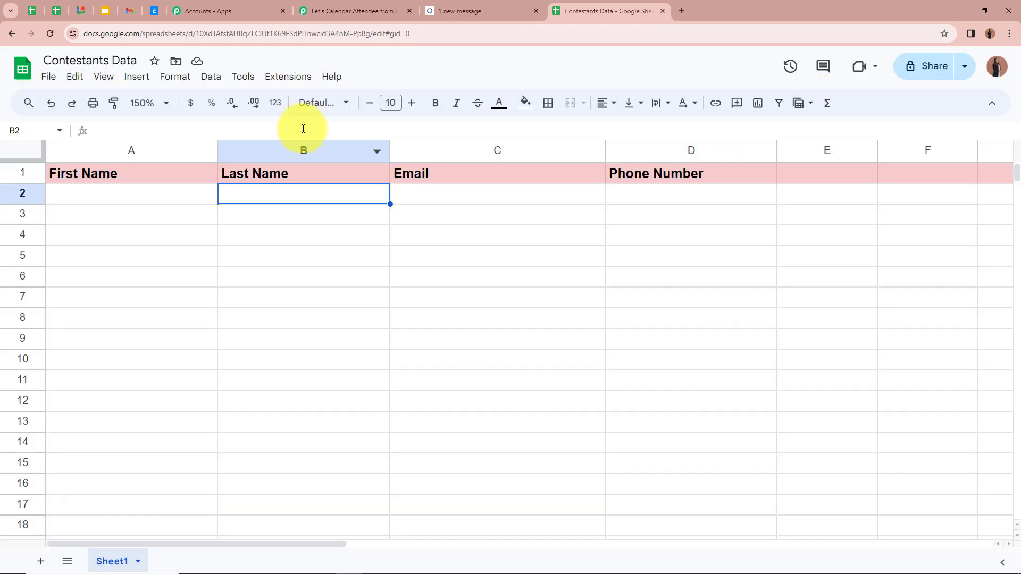
- Open the add-on's Initial Setup and paste in the Pabbly trigger's webhook URL
{"action": "left_click", "coordinate": [302, 82]}
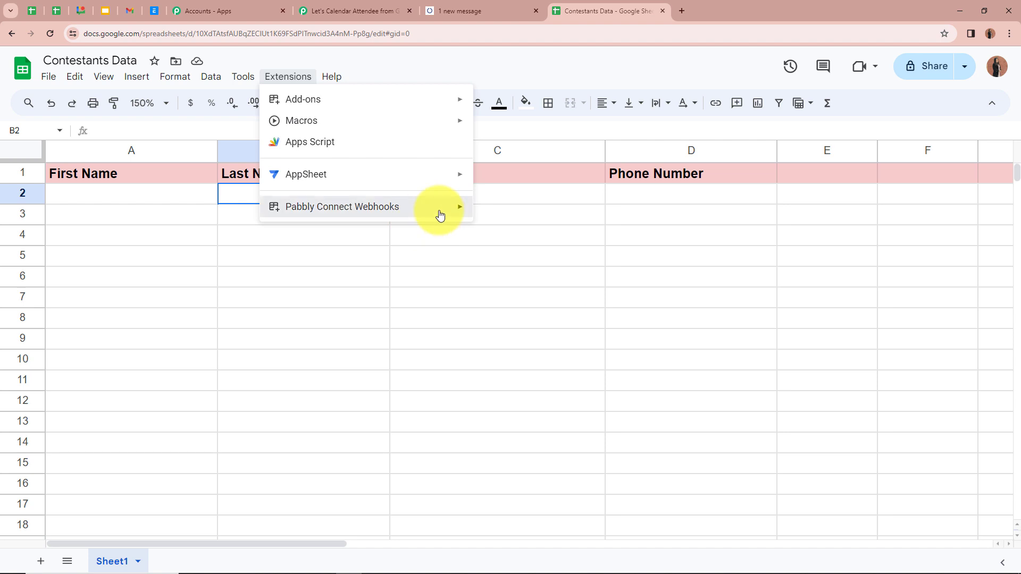
{"action": "mouse_move", "coordinate": [441, 215]}
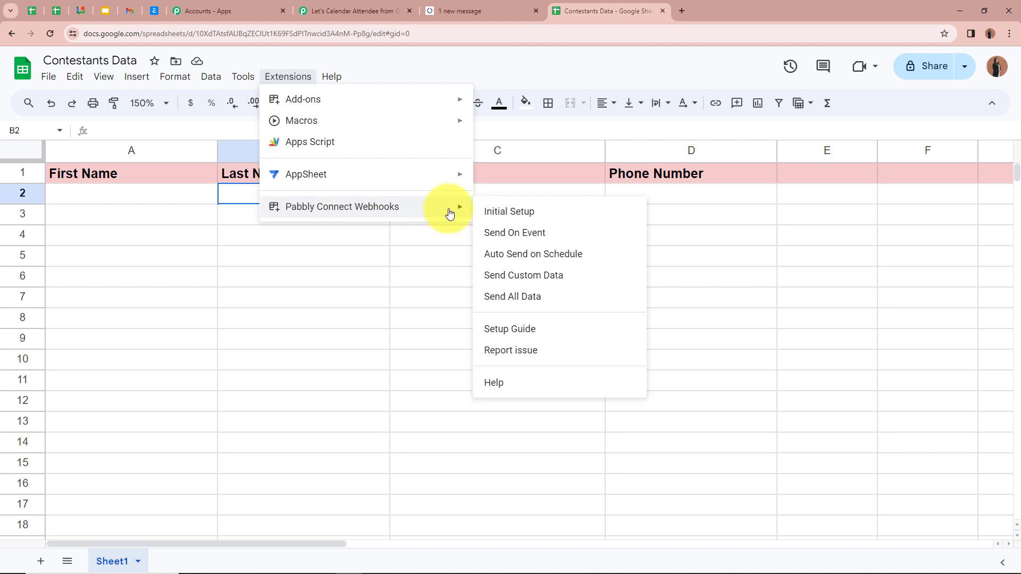
{"action": "left_click", "coordinate": [513, 212]}
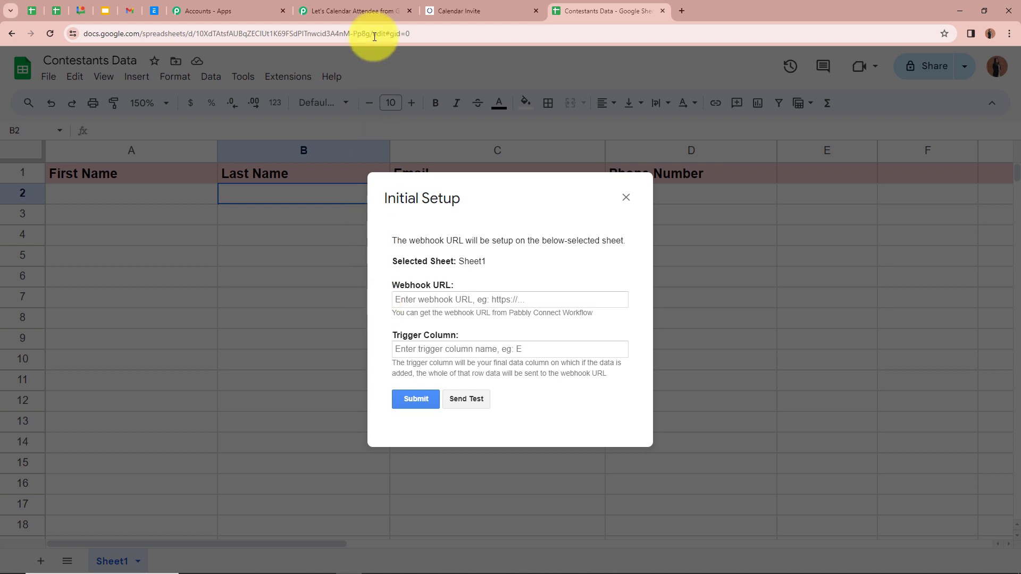
{"action": "left_click", "coordinate": [371, 14]}
{"action": "scroll", "coordinate": [251, 170], "scroll_direction": "up", "scroll_amount": 1}
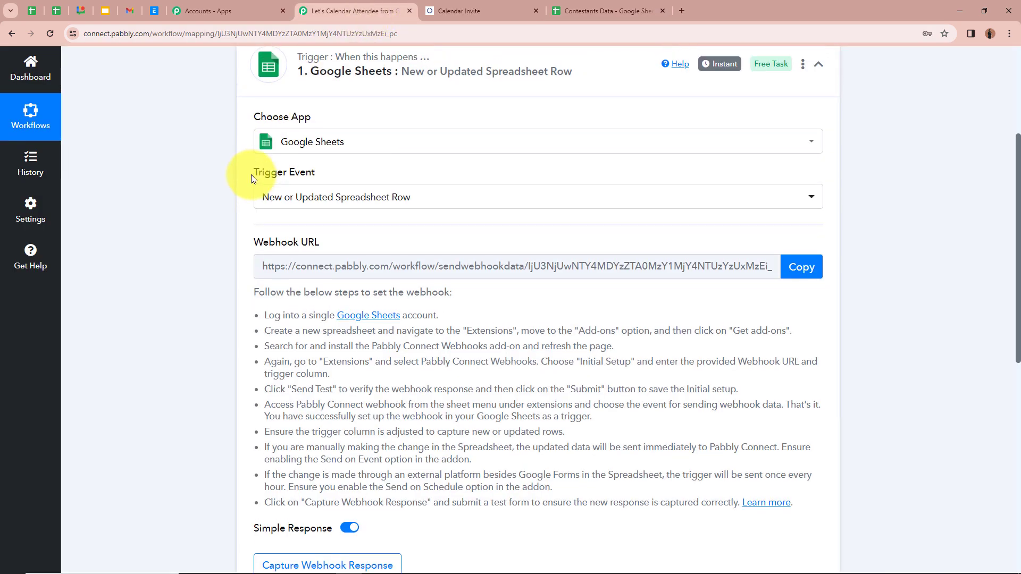
{"action": "left_click", "coordinate": [817, 310]}
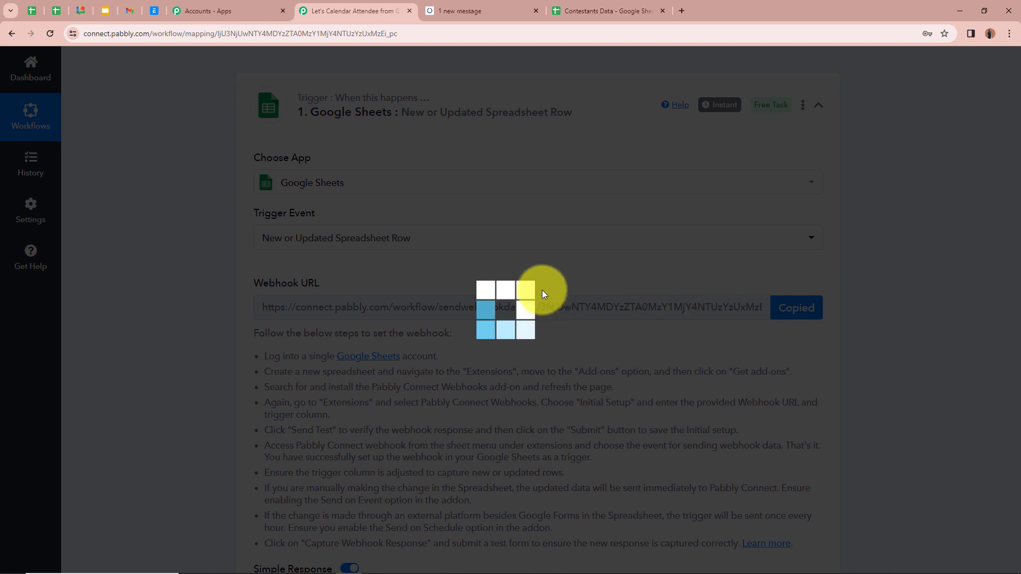
{"action": "left_click", "coordinate": [508, 298]}
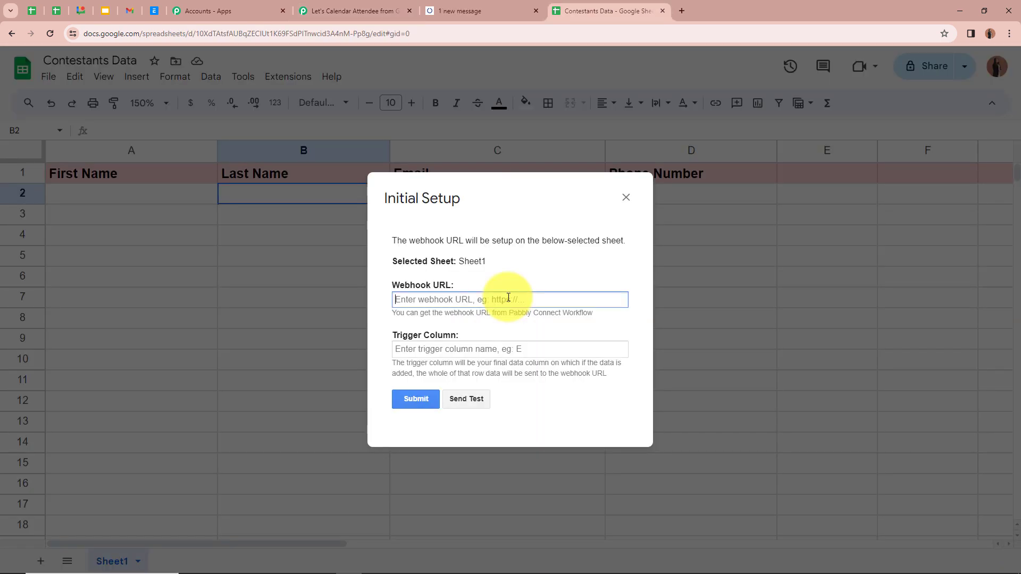
{"action": "key", "text": "ctrl+v"}
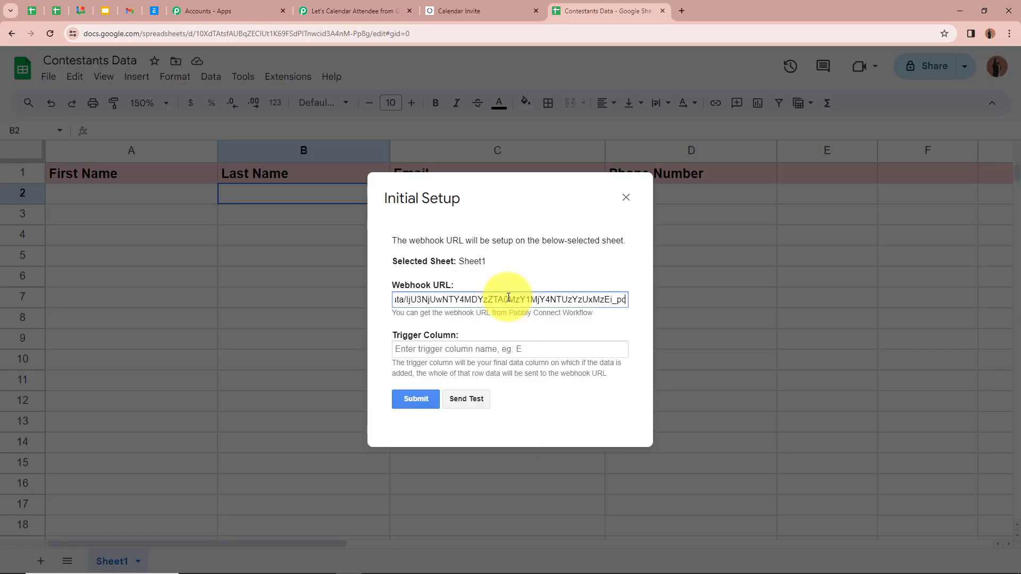
{"action": "left_click", "coordinate": [376, 292]}
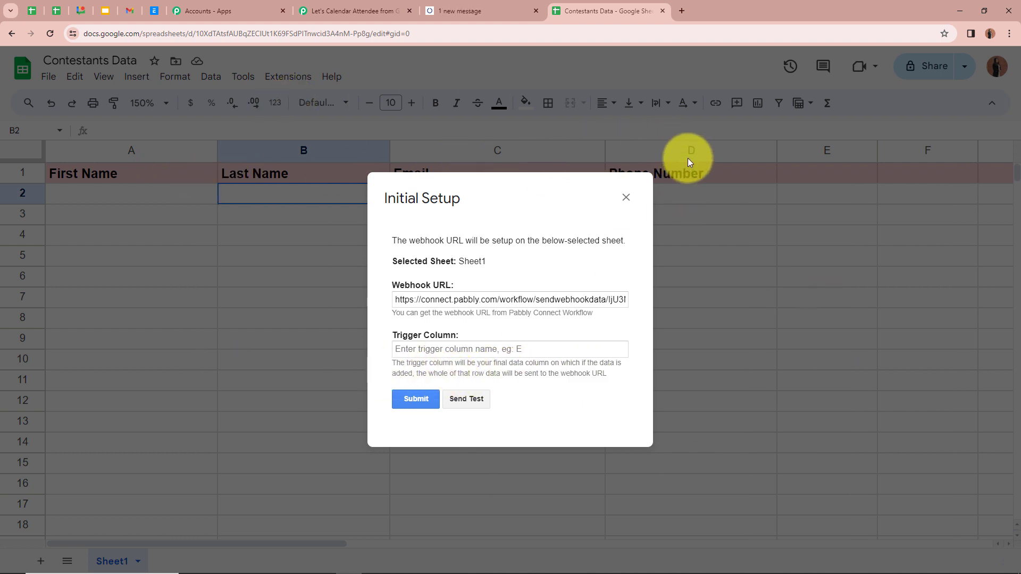
- Set the trigger column to D, submit the setup, and close the confirmation
{"action": "left_click", "coordinate": [512, 354]}
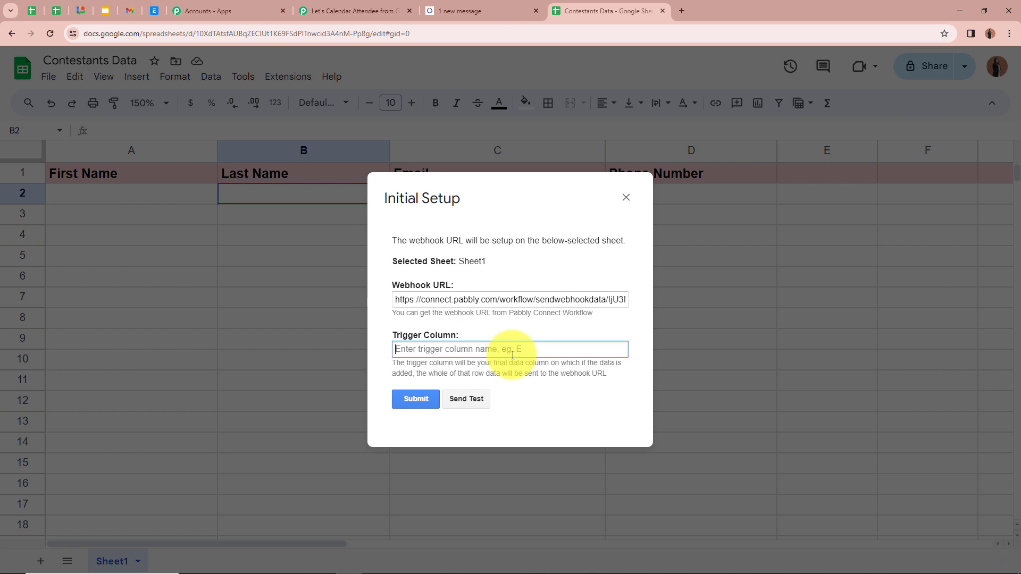
{"action": "type", "text": "D"}
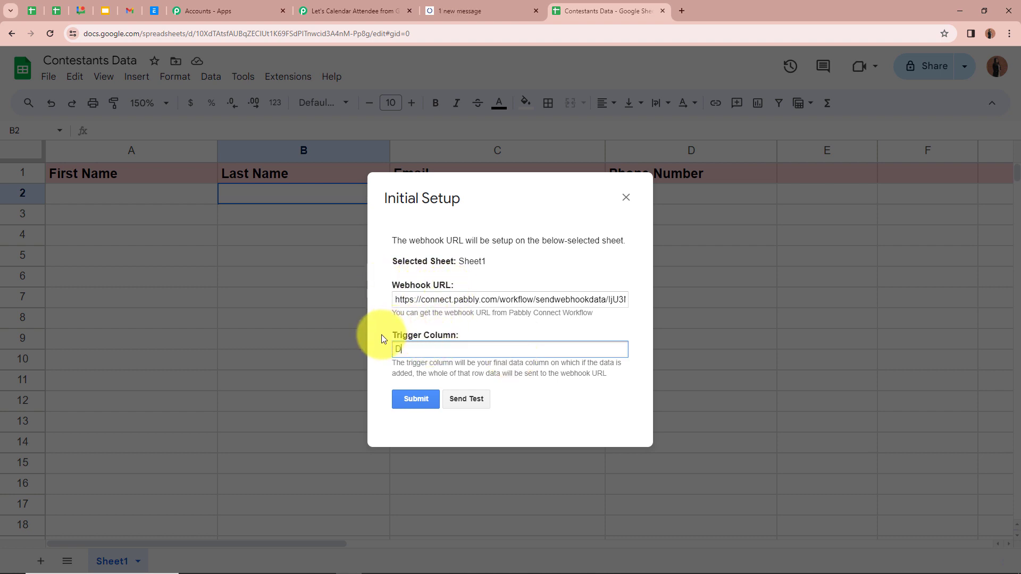
{"action": "left_click", "coordinate": [418, 406]}
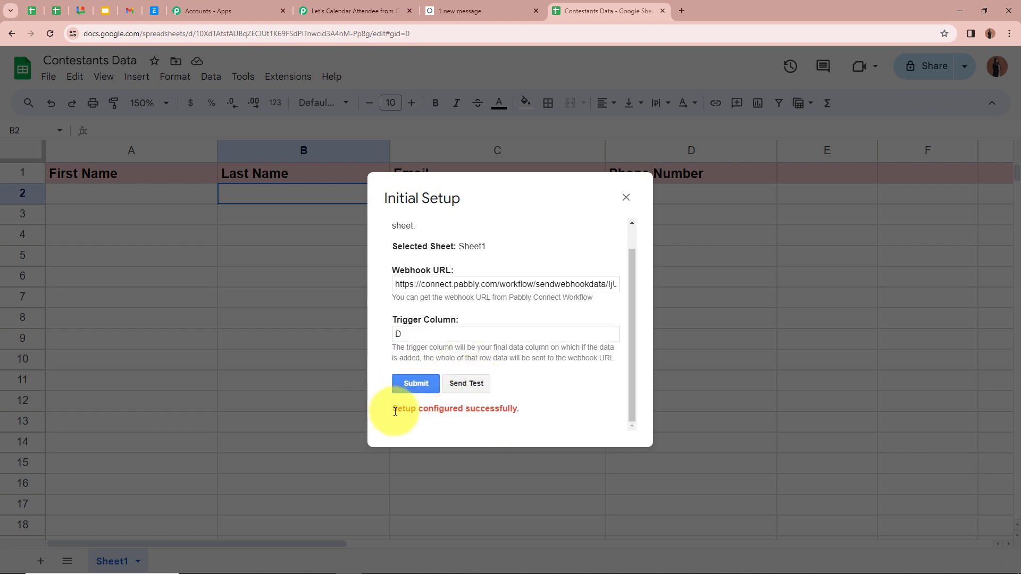
{"action": "left_click", "coordinate": [624, 199]}
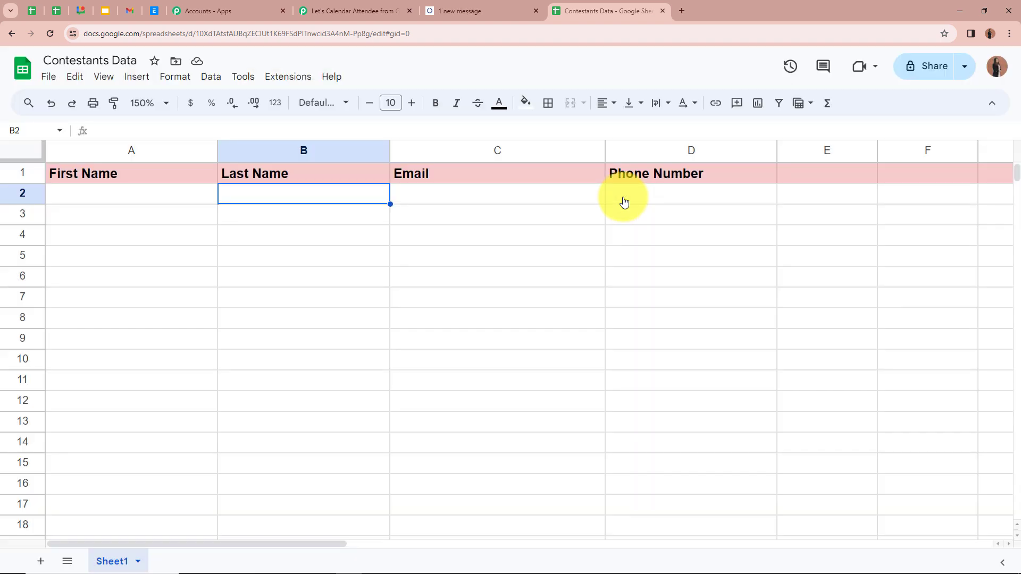
- Enable Send On Event in the Pabbly Connect Webhooks menu and verify it is checked
{"action": "left_click", "coordinate": [288, 78]}
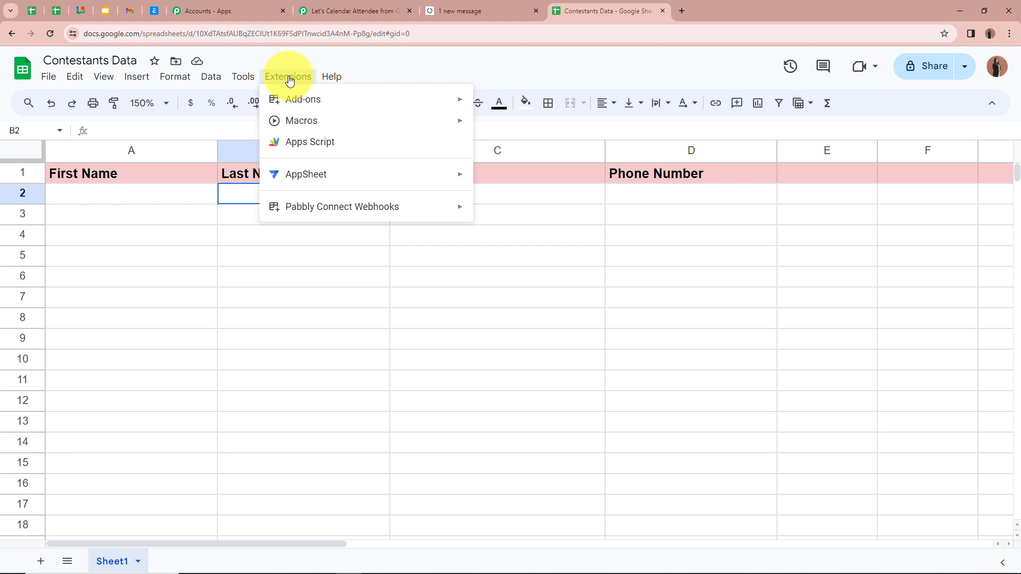
{"action": "mouse_move", "coordinate": [296, 209]}
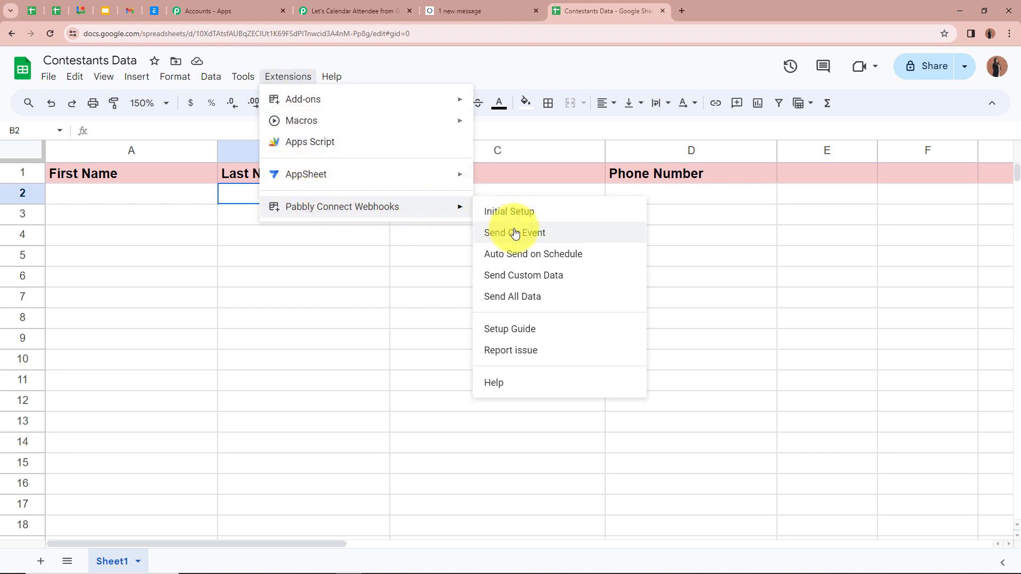
{"action": "left_click", "coordinate": [569, 235]}
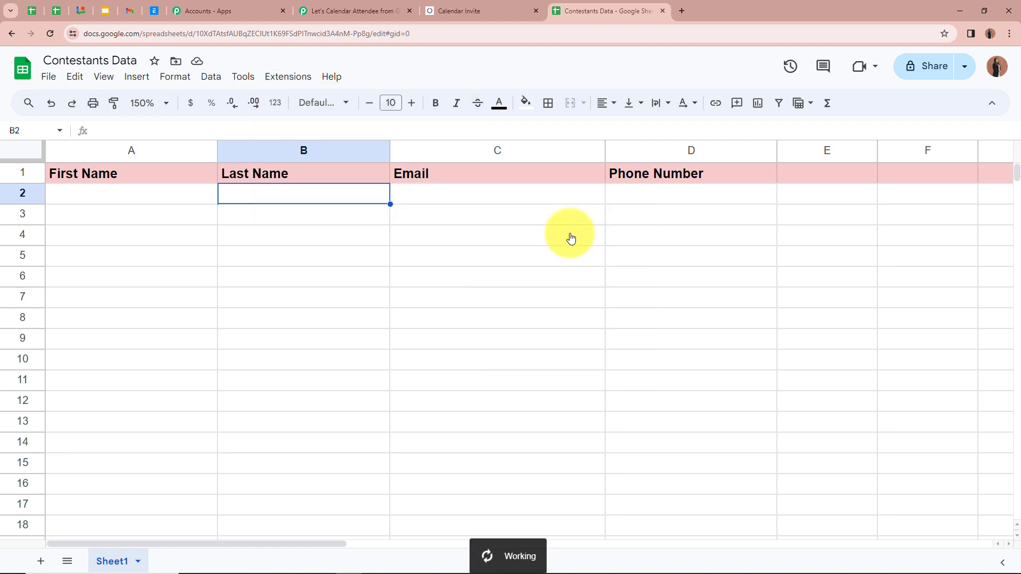
{"action": "left_click", "coordinate": [290, 80]}
{"action": "mouse_move", "coordinate": [330, 206]}
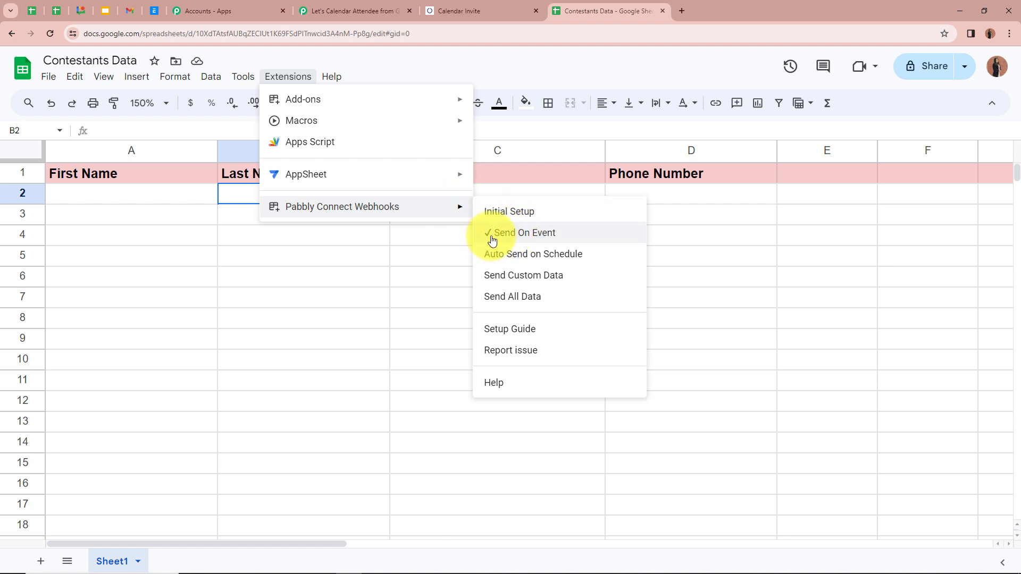
{"action": "left_click", "coordinate": [720, 237]}
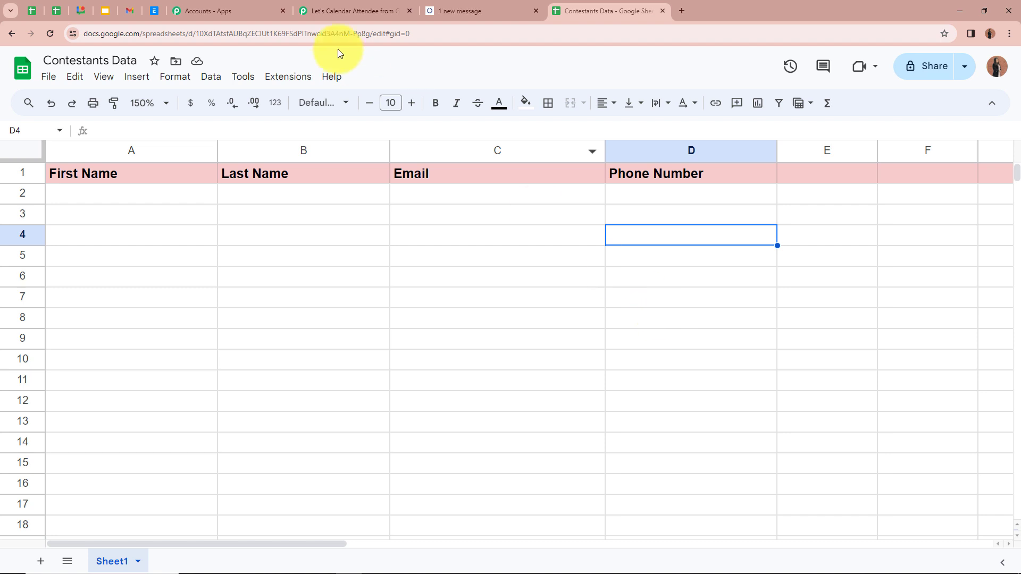
{"action": "left_click", "coordinate": [328, 6]}
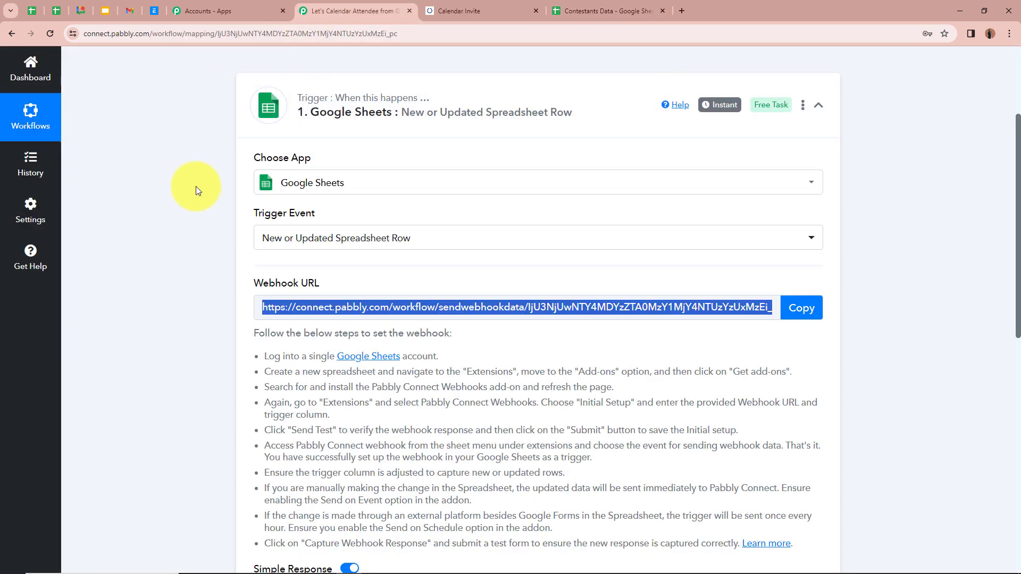
{"action": "scroll", "coordinate": [196, 186], "scroll_direction": "down", "scroll_amount": 6}
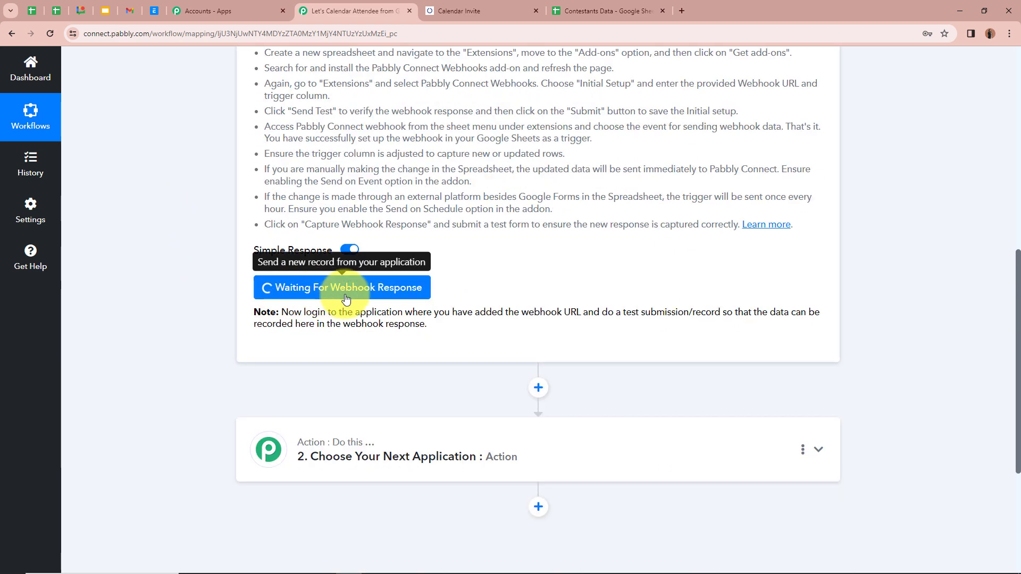
{"action": "scroll", "coordinate": [476, 294], "scroll_direction": "up", "scroll_amount": 6}
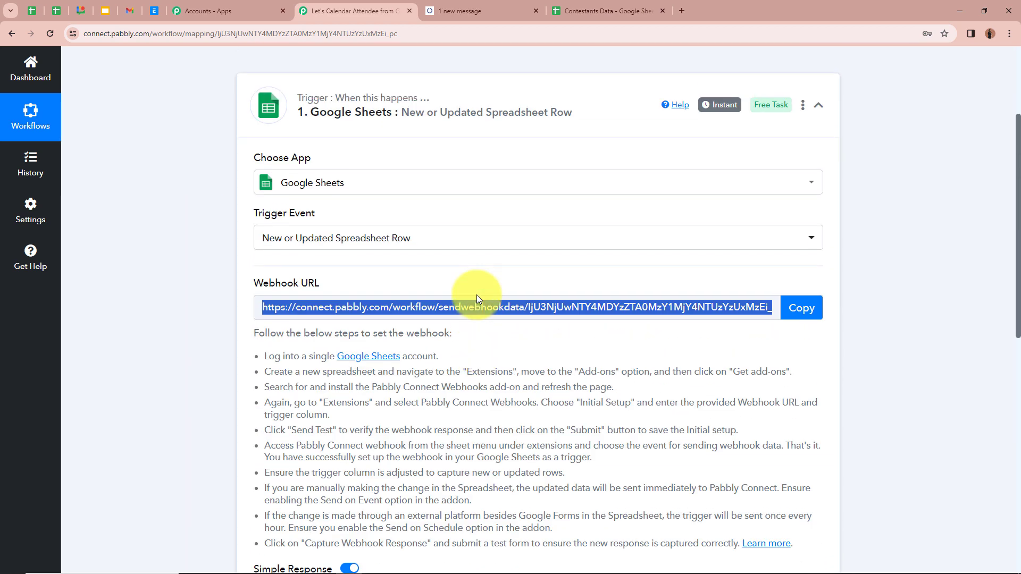
{"action": "left_click", "coordinate": [606, 10]}
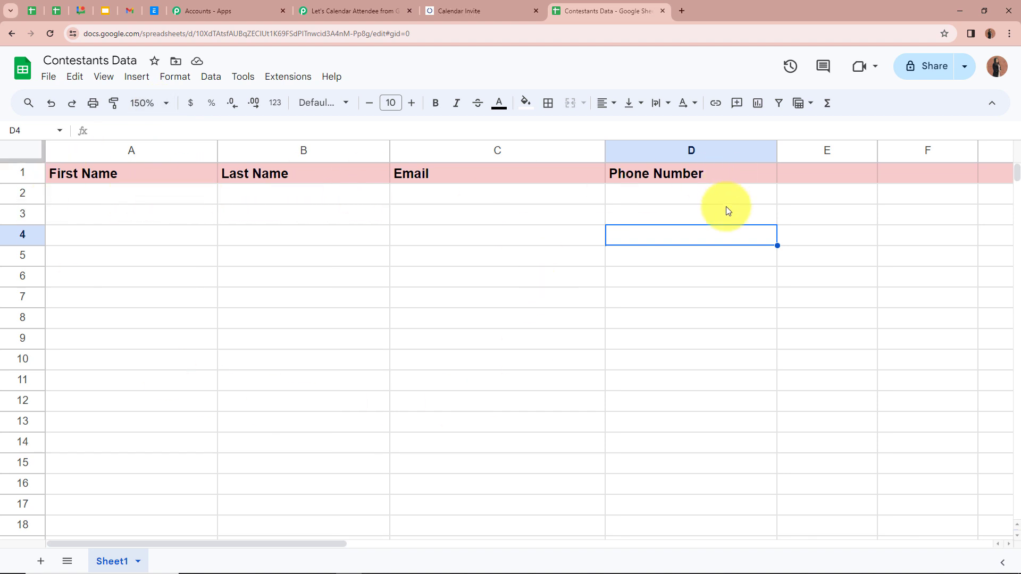
{"action": "left_click", "coordinate": [330, 11]}
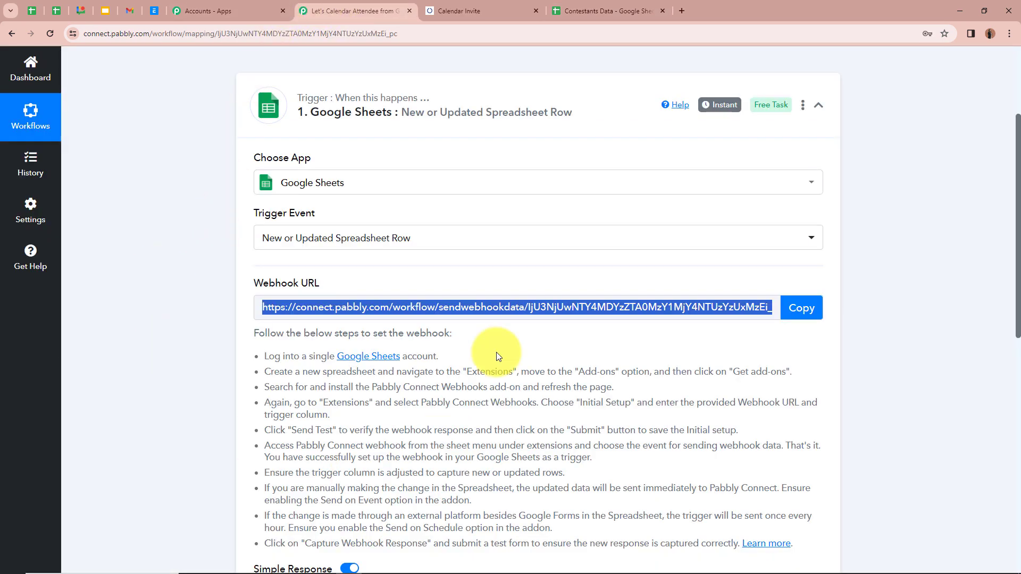
{"action": "scroll", "coordinate": [497, 356], "scroll_direction": "down", "scroll_amount": 3}
{"action": "left_click", "coordinate": [581, 9]}
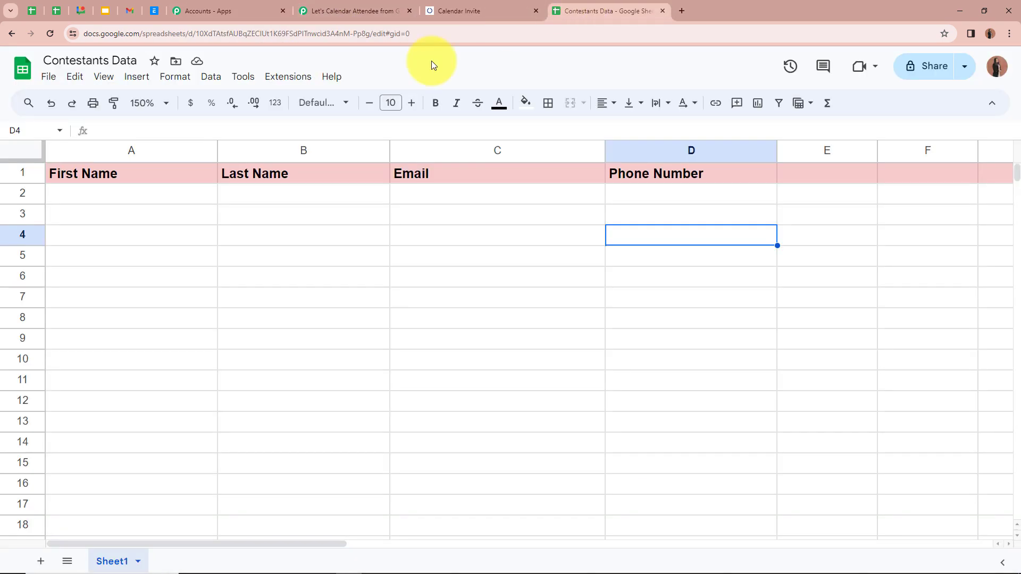
- Enter Test and User in A2 and B2, a test e-mail in C2, and a phone number in D2
{"action": "left_click", "coordinate": [176, 198]}
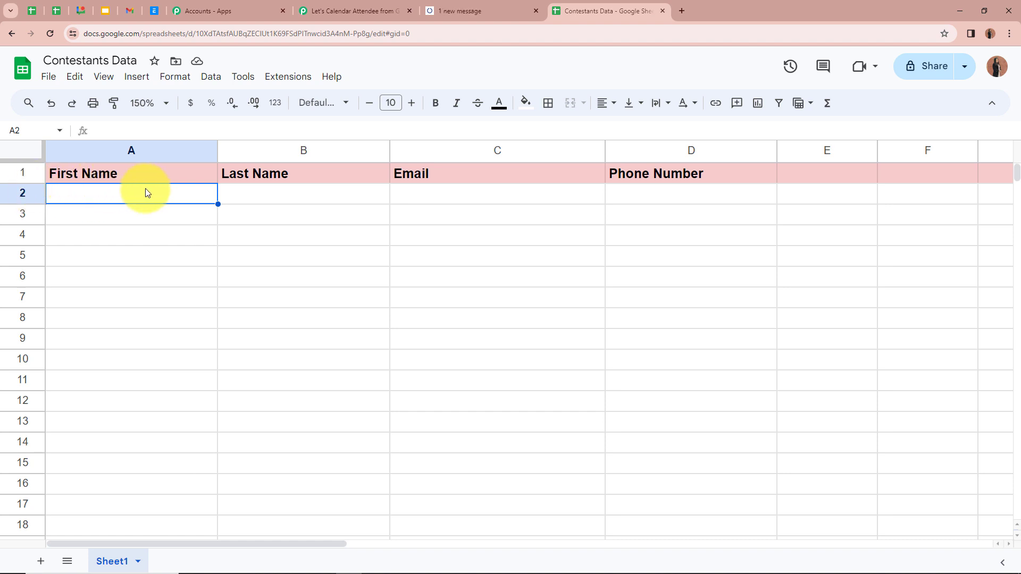
{"action": "type", "text": "Test"}
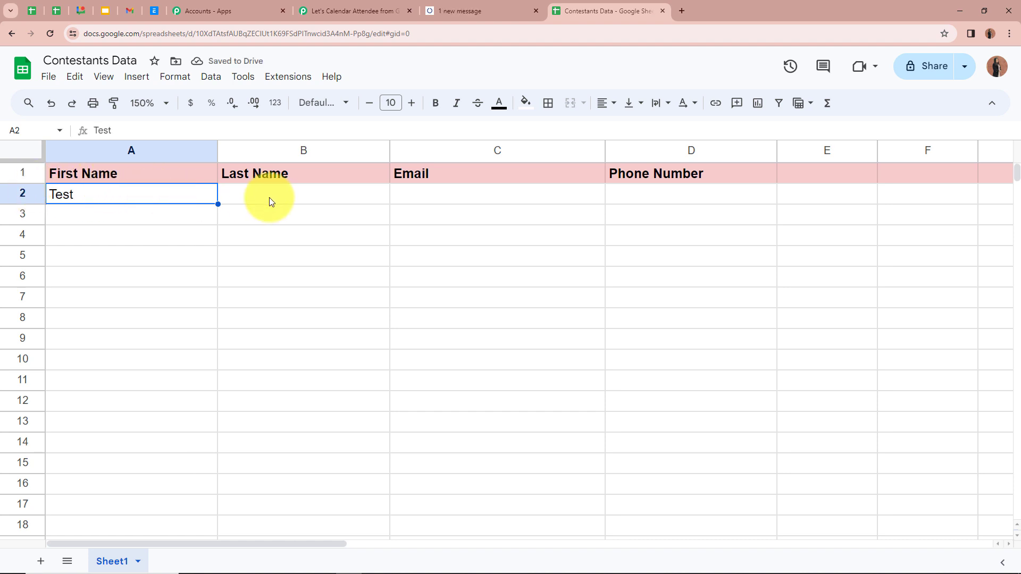
{"action": "left_click", "coordinate": [282, 200]}
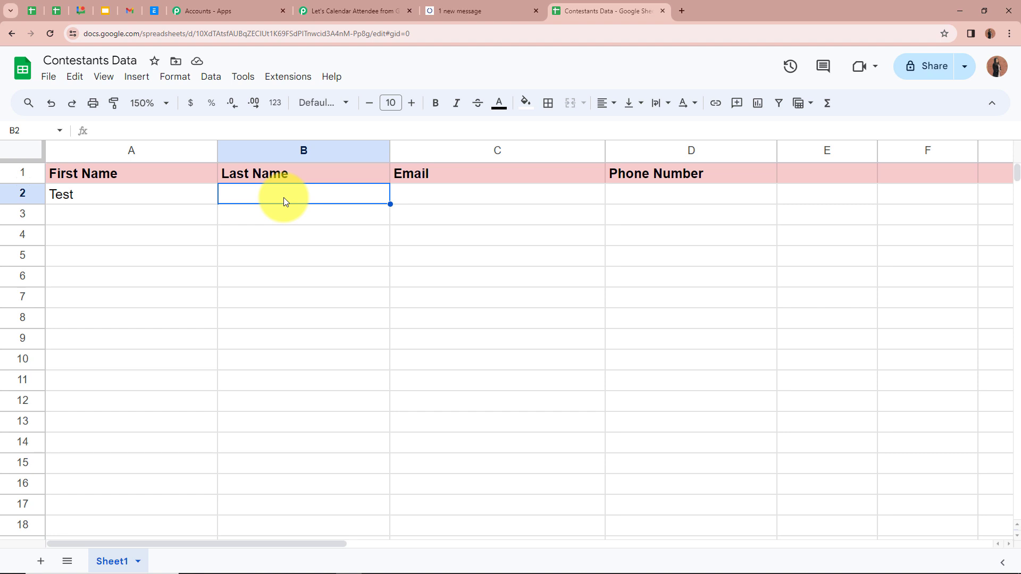
{"action": "type", "text": "User"}
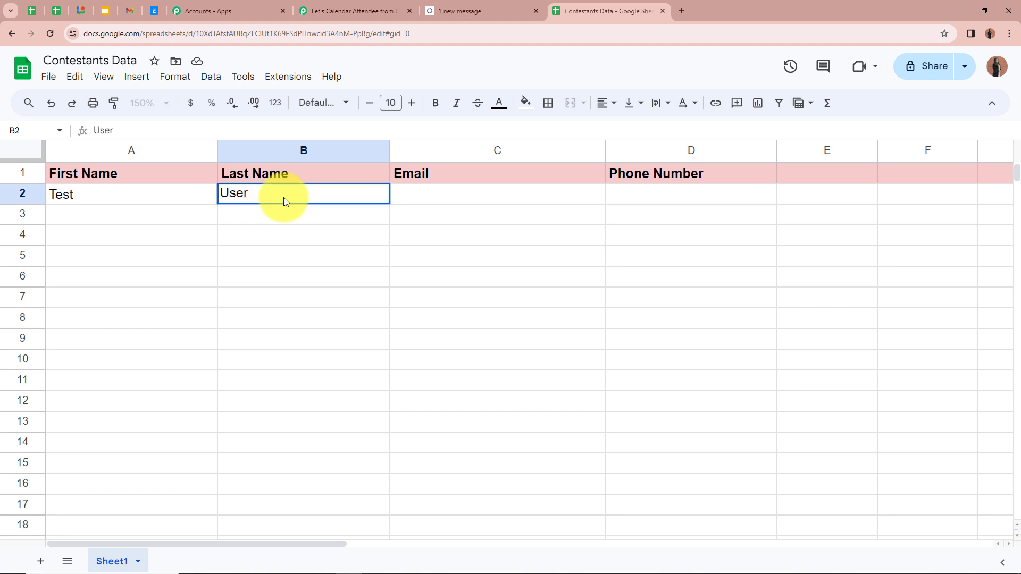
{"action": "left_click", "coordinate": [521, 192]}
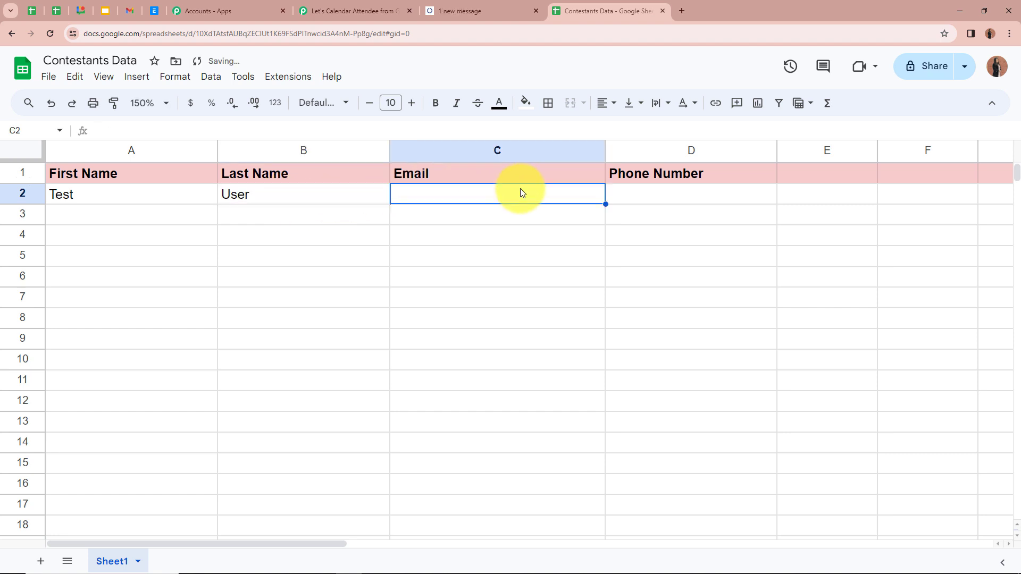
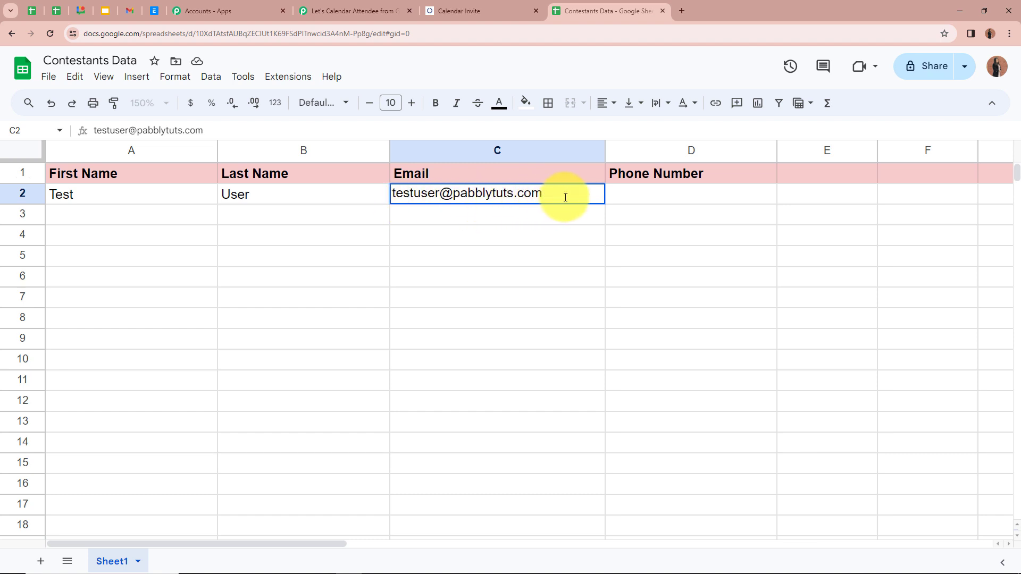
{"action": "left_click", "coordinate": [687, 197]}
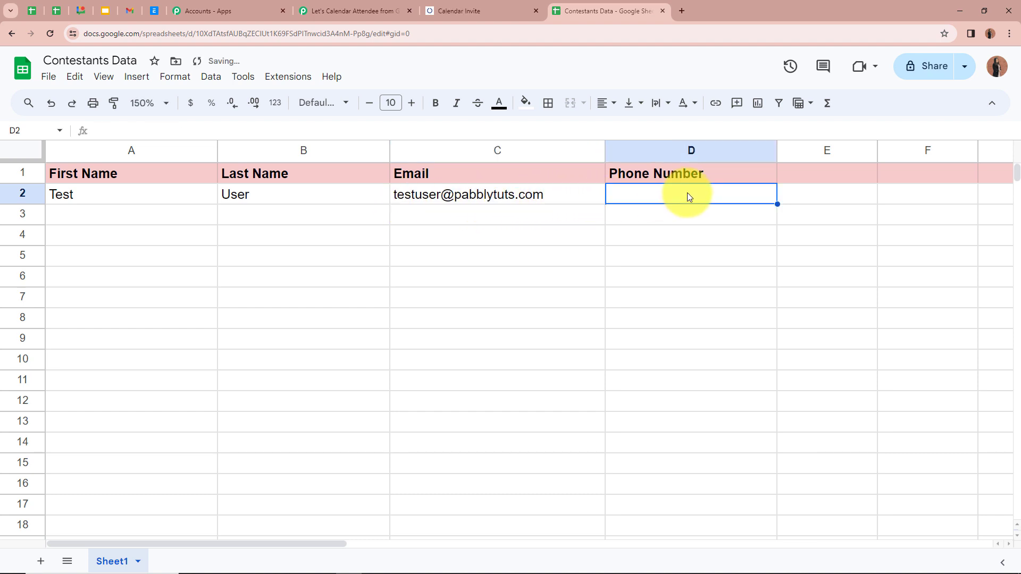
{"action": "type", "text": "+915252"}
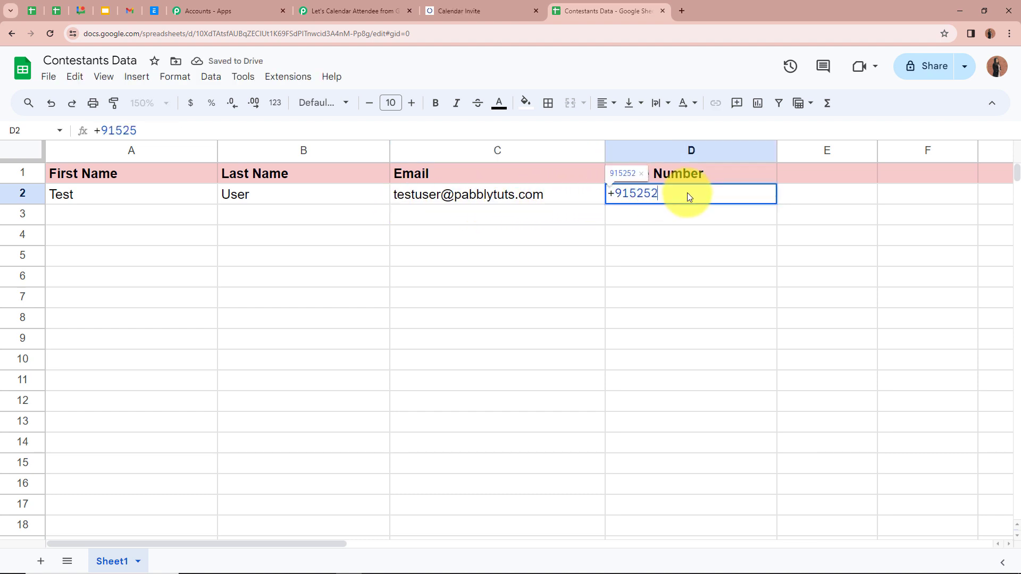
{"action": "type", "text": "525252"}
{"action": "left_click", "coordinate": [690, 276]}
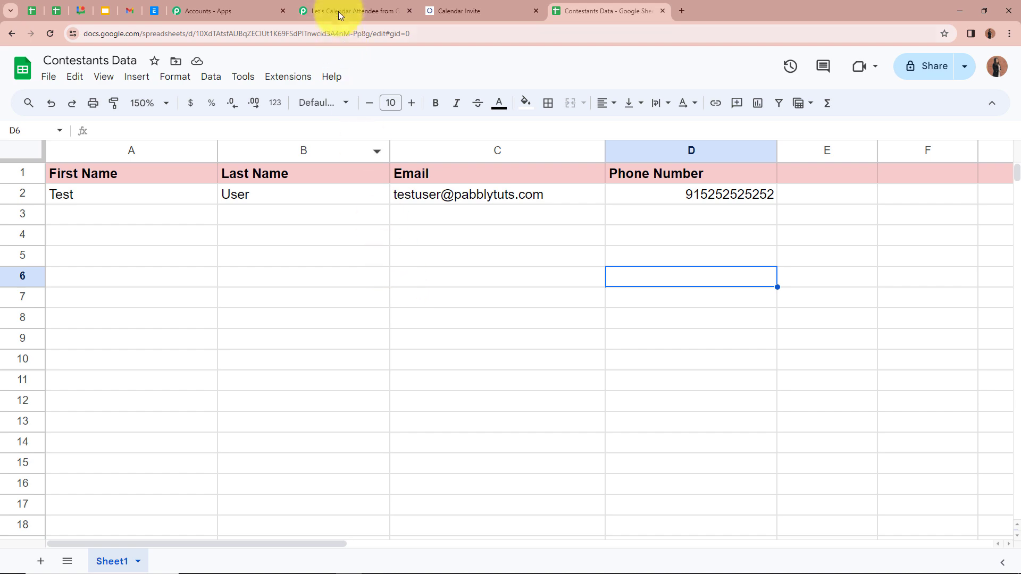
- Review the trigger's Response A for row 2's first name, last name, e-mail and phone
{"action": "left_click", "coordinate": [379, 4]}
{"action": "scroll", "coordinate": [228, 356], "scroll_direction": "down", "scroll_amount": 5}
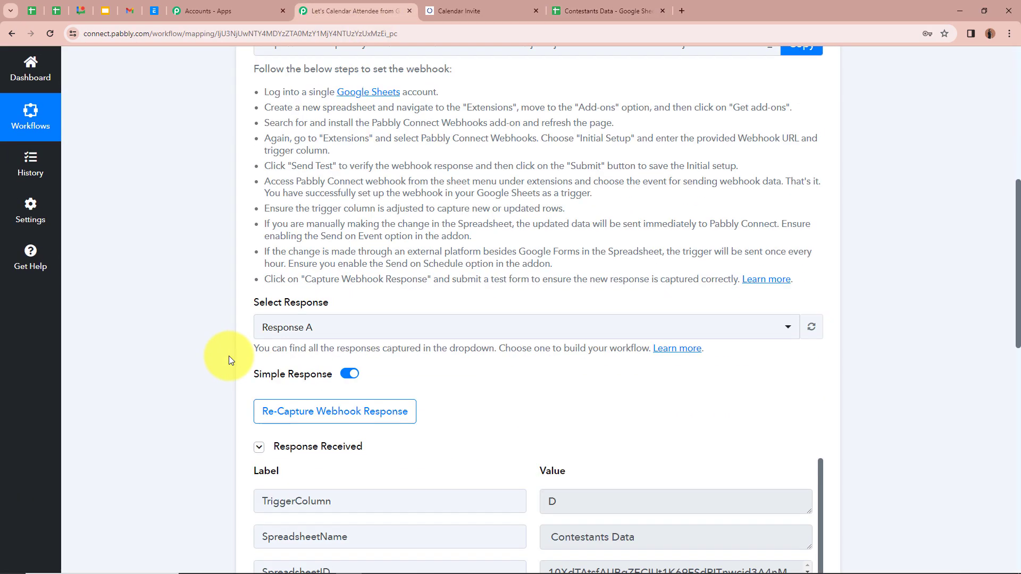
{"action": "scroll", "coordinate": [229, 356], "scroll_direction": "down", "scroll_amount": 7}
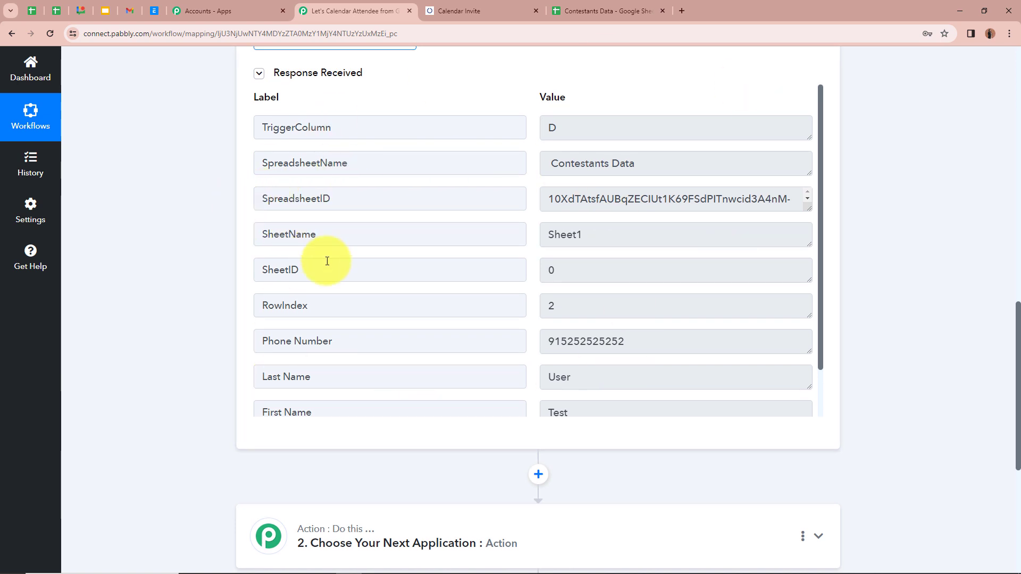
{"action": "scroll", "coordinate": [326, 262], "scroll_direction": "down", "scroll_amount": 1}
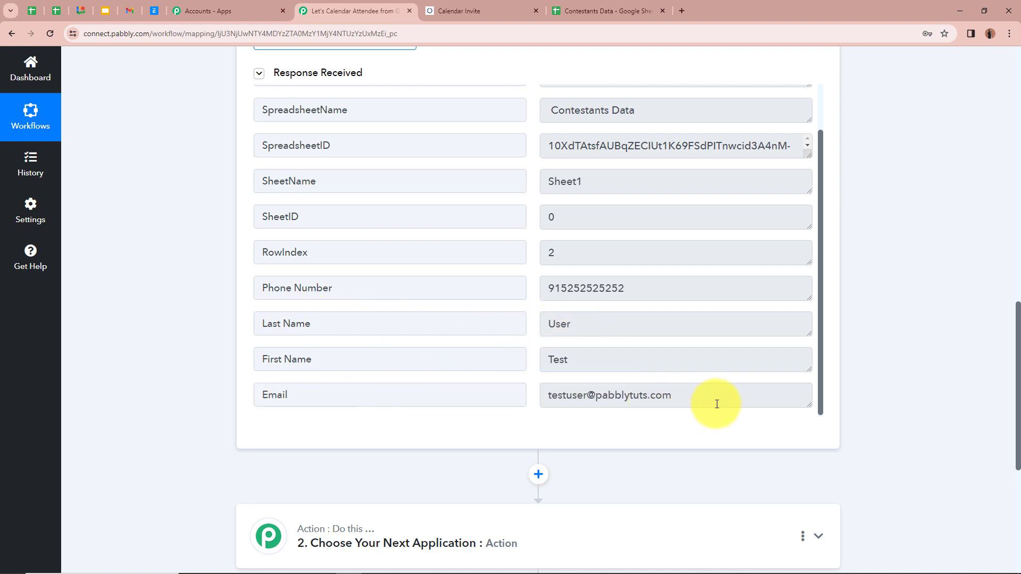
{"action": "scroll", "coordinate": [717, 404], "scroll_direction": "up", "scroll_amount": 1}
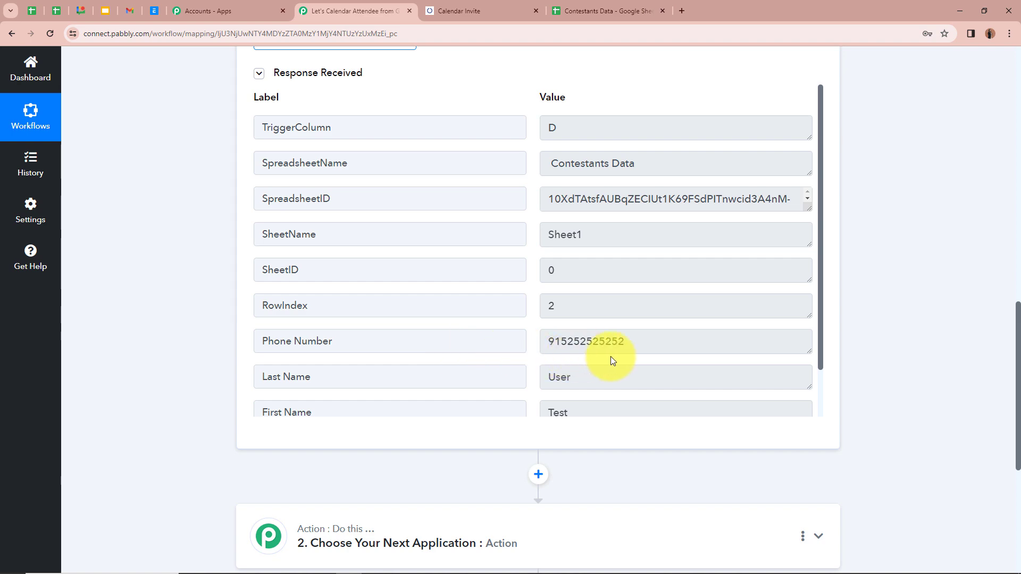
{"action": "scroll", "coordinate": [610, 357], "scroll_direction": "up", "scroll_amount": 4}
{"action": "scroll", "coordinate": [817, 271], "scroll_direction": "up", "scroll_amount": 3}
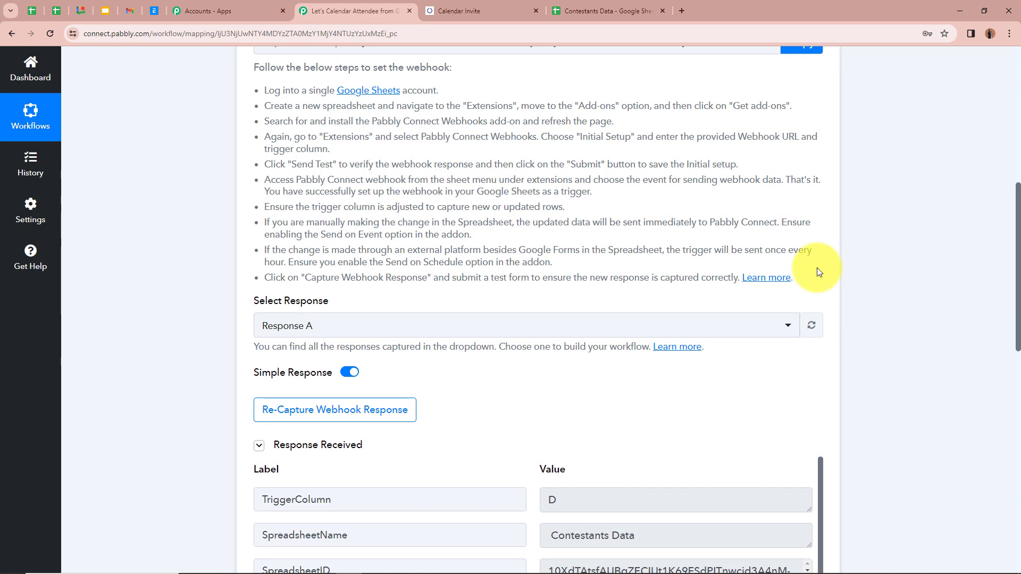
{"action": "scroll", "coordinate": [817, 268], "scroll_direction": "up", "scroll_amount": 8}
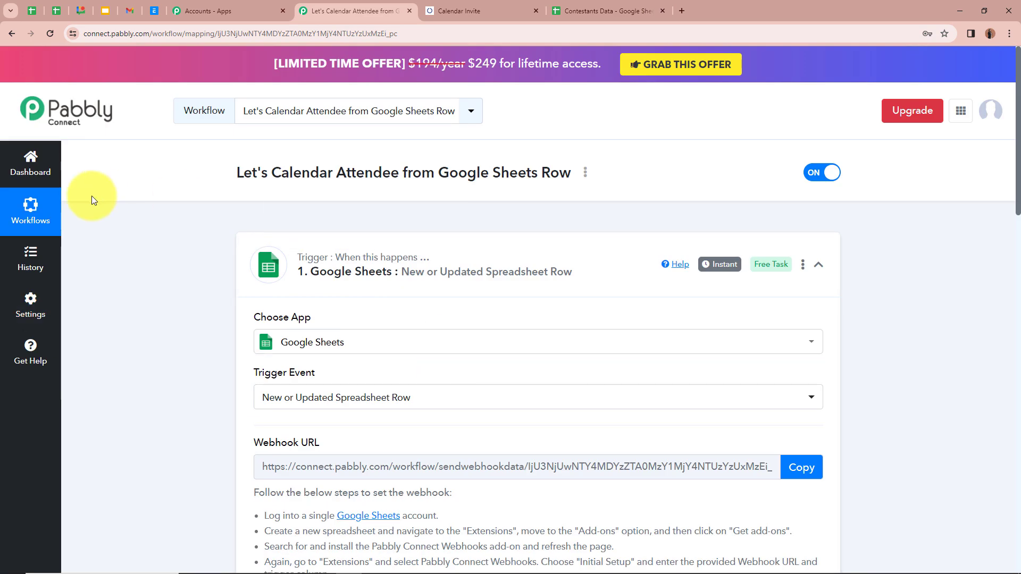
- Collapse the trigger and set the action app to Let's Calendar with event Add Attendee
{"action": "left_click", "coordinate": [817, 264]}
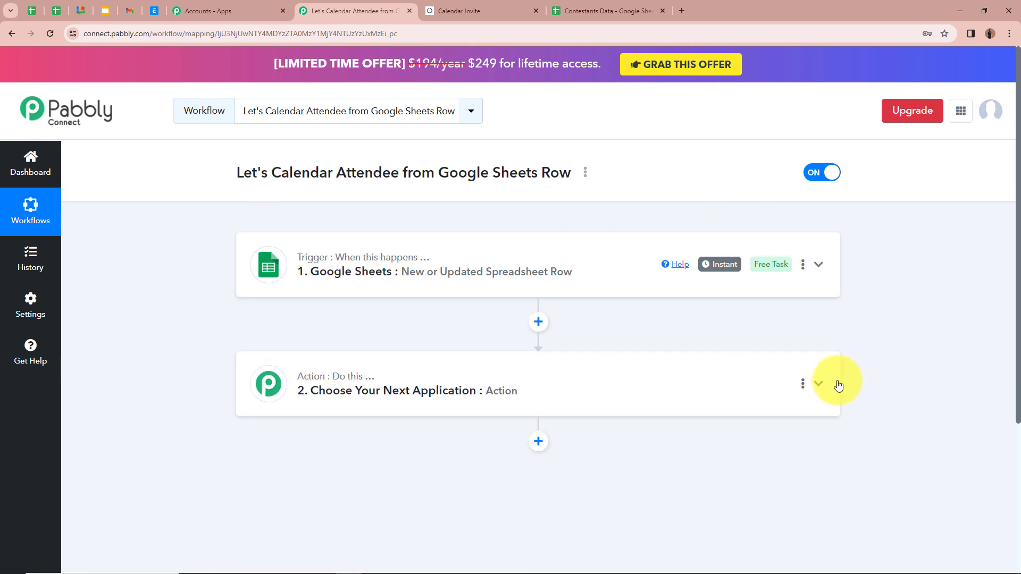
{"action": "left_click", "coordinate": [817, 387]}
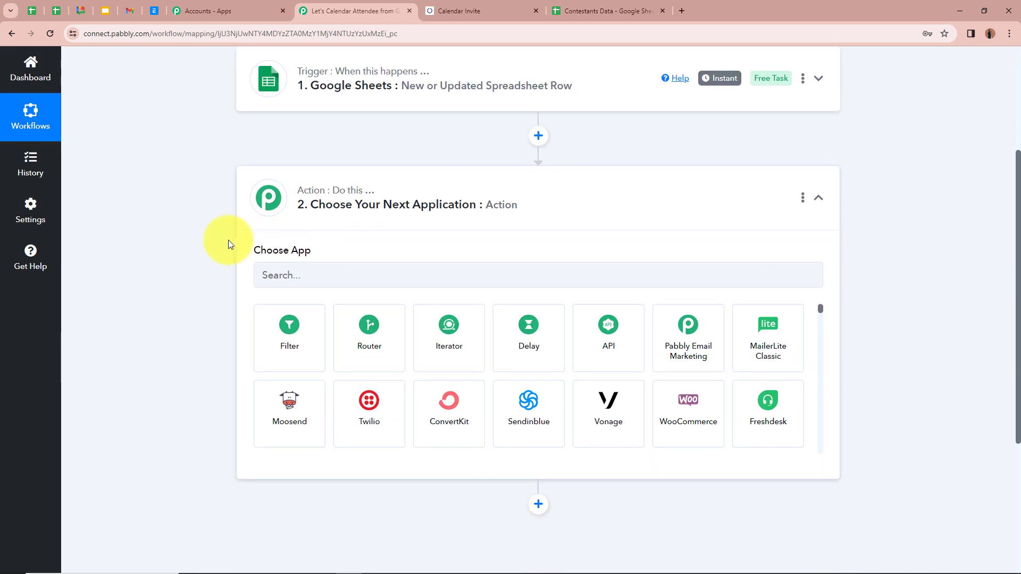
{"action": "left_click", "coordinate": [292, 276]}
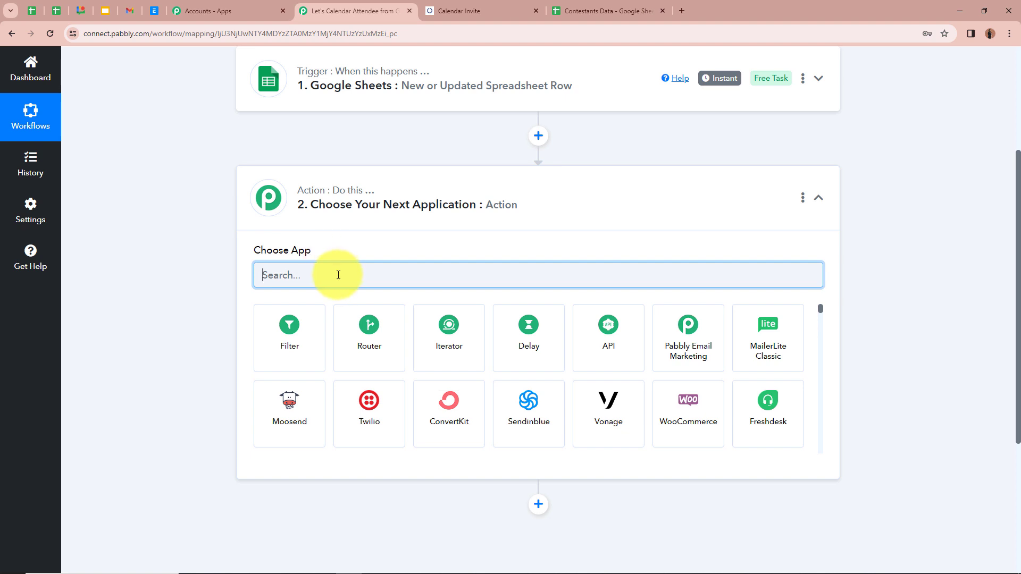
{"action": "type", "text": "Let"}
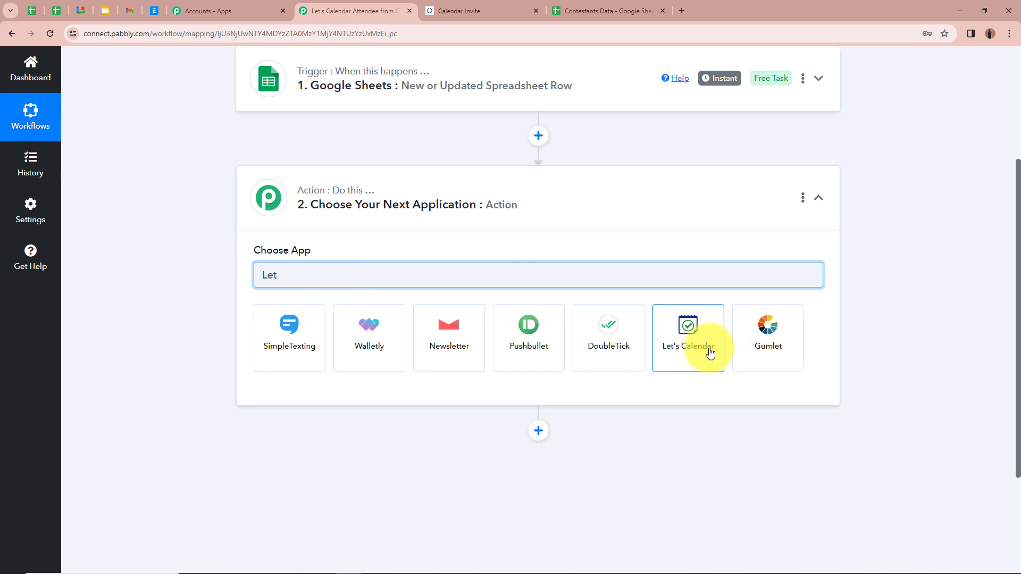
{"action": "left_click", "coordinate": [707, 350]}
{"action": "left_click", "coordinate": [373, 335]}
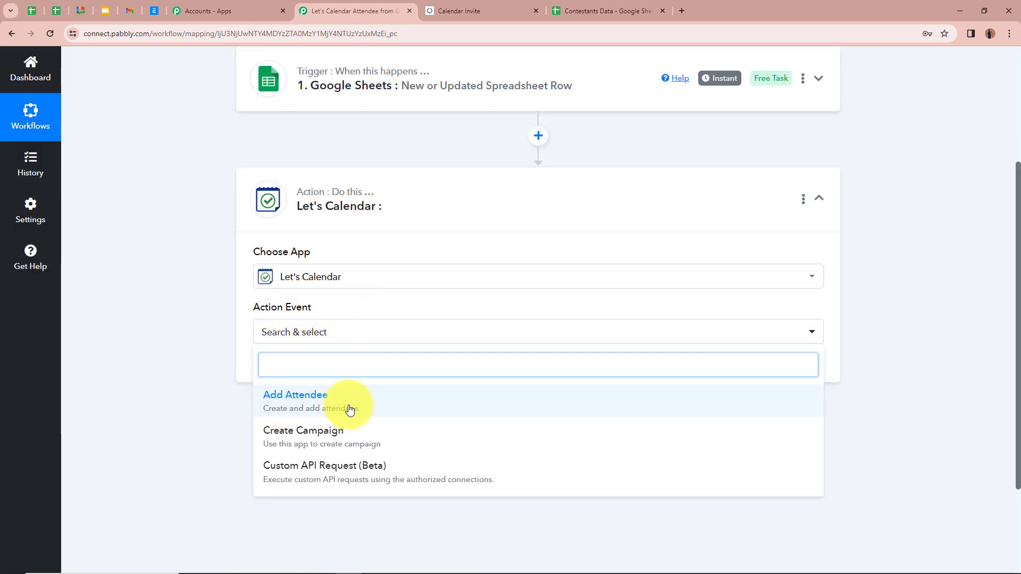
{"action": "left_click", "coordinate": [348, 408]}
{"action": "scroll", "coordinate": [504, 341], "scroll_direction": "up", "scroll_amount": 3}
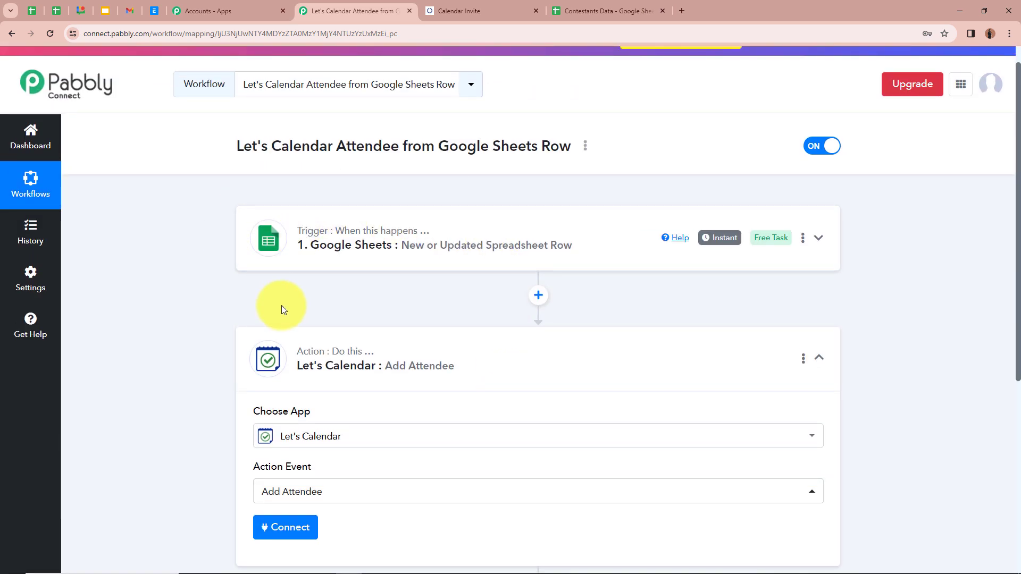
{"action": "scroll", "coordinate": [282, 306], "scroll_direction": "down", "scroll_amount": 4}
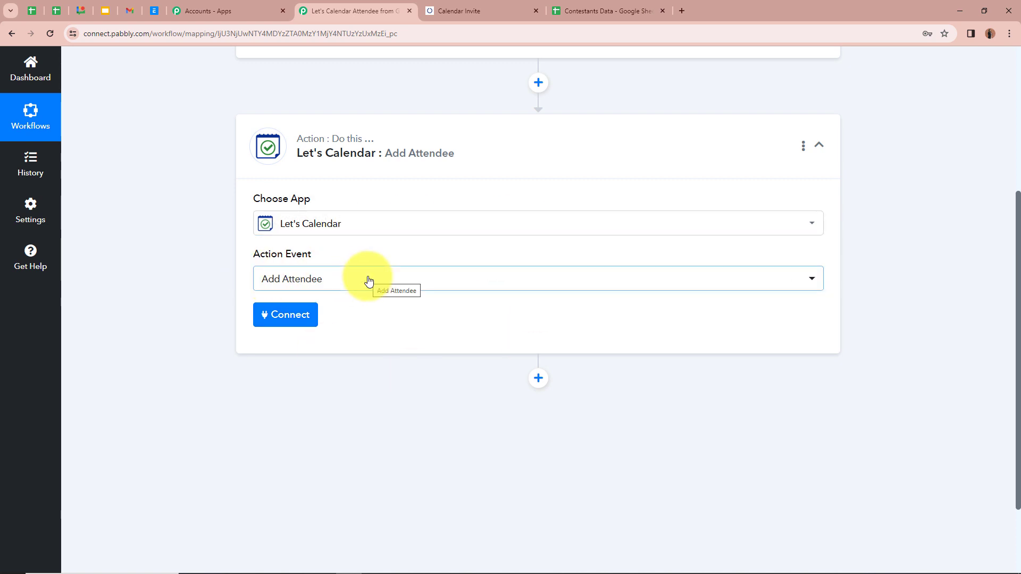
{"action": "scroll", "coordinate": [370, 269], "scroll_direction": "up", "scroll_amount": 2}
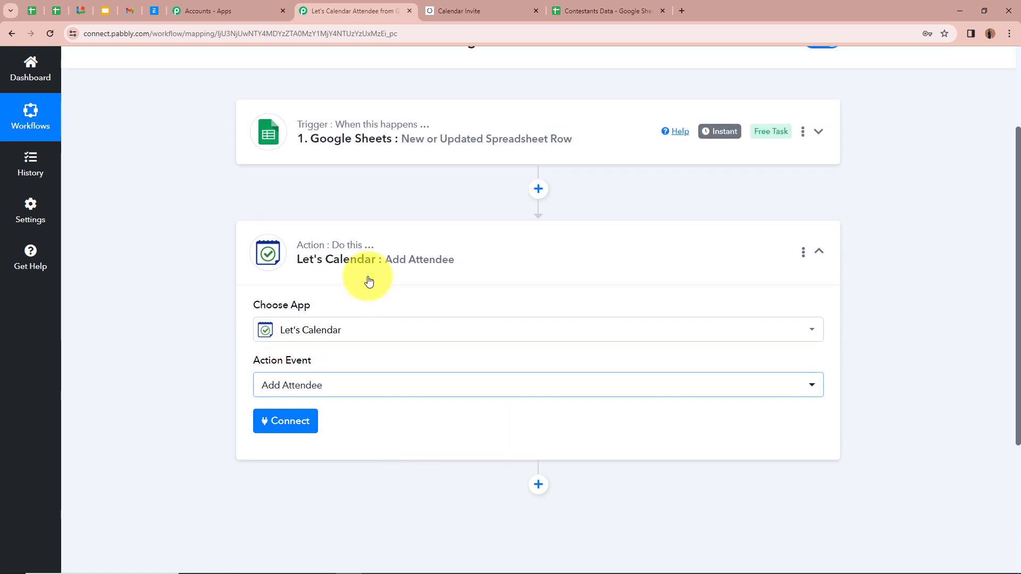
{"action": "scroll", "coordinate": [340, 271], "scroll_direction": "down", "scroll_amount": 3}
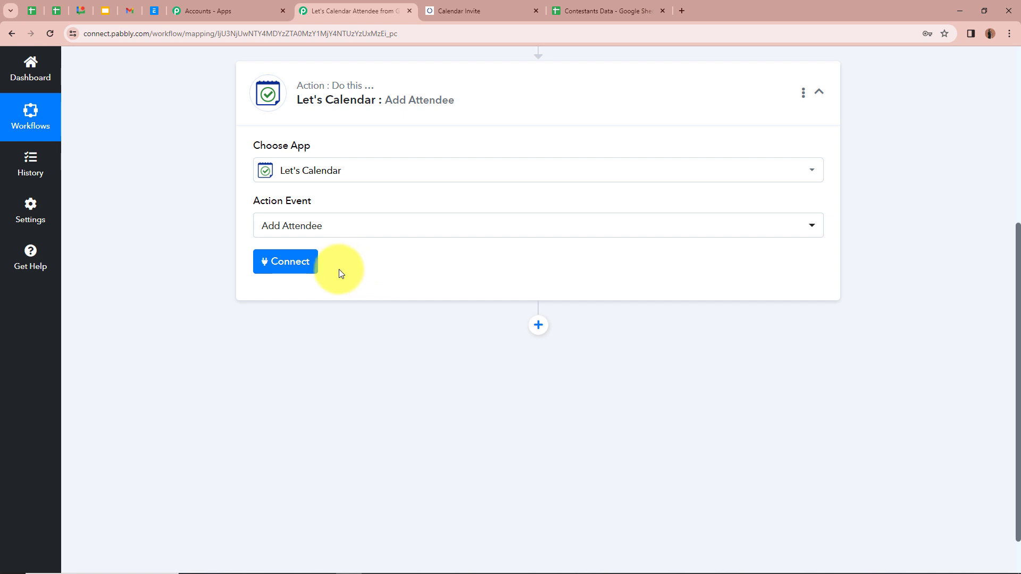
- Add a new Let's Calendar connection with the account's login ID and password, and save it
{"action": "left_click", "coordinate": [280, 266]}
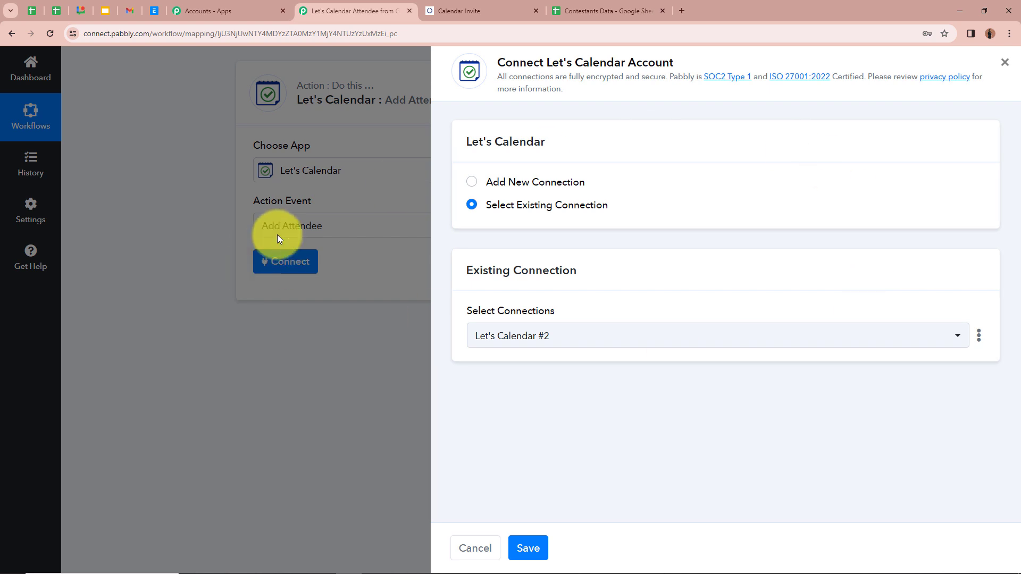
{"action": "left_click", "coordinate": [472, 182]}
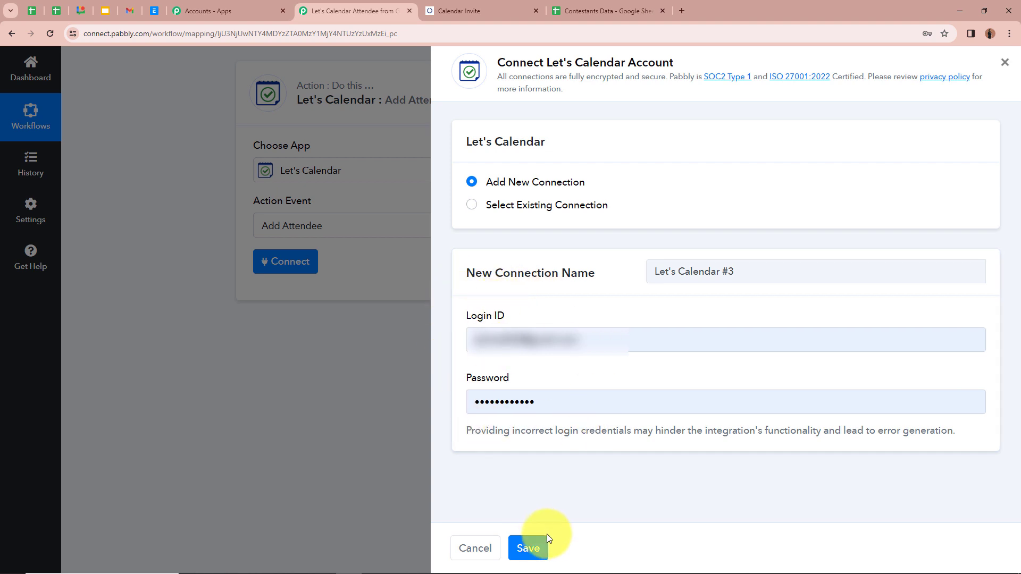
{"action": "left_click", "coordinate": [540, 548]}
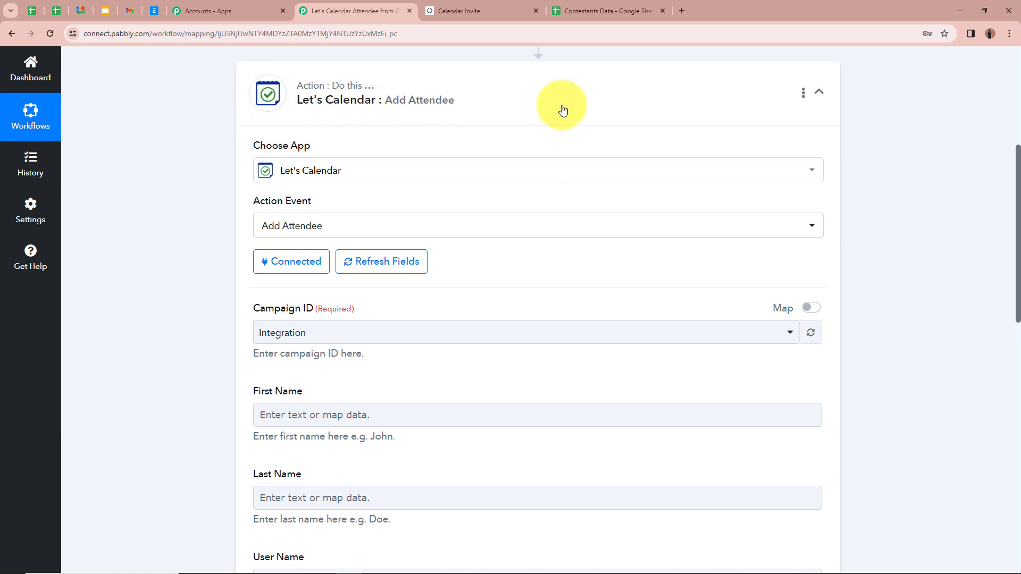
{"action": "scroll", "coordinate": [565, 121], "scroll_direction": "down", "scroll_amount": 3}
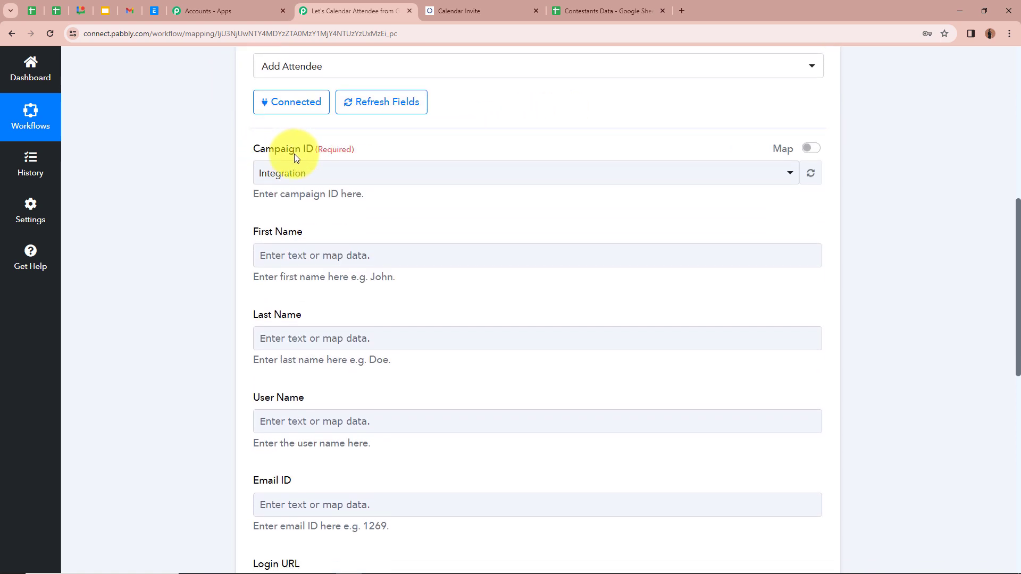
- Open Let's Calendar's Campaign List to review the four campaigns and their dates
{"action": "left_click", "coordinate": [481, 10]}
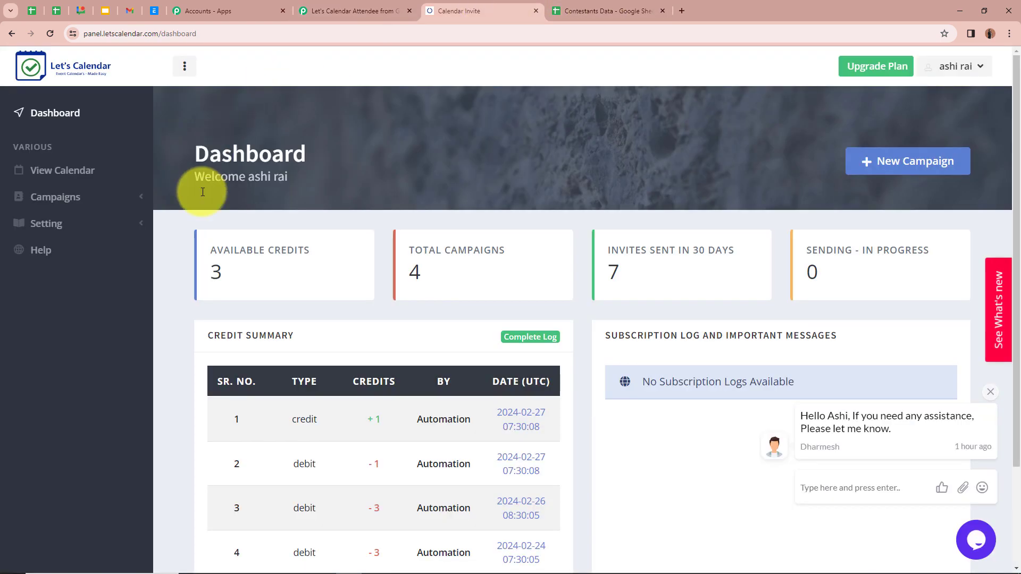
{"action": "left_click", "coordinate": [86, 198]}
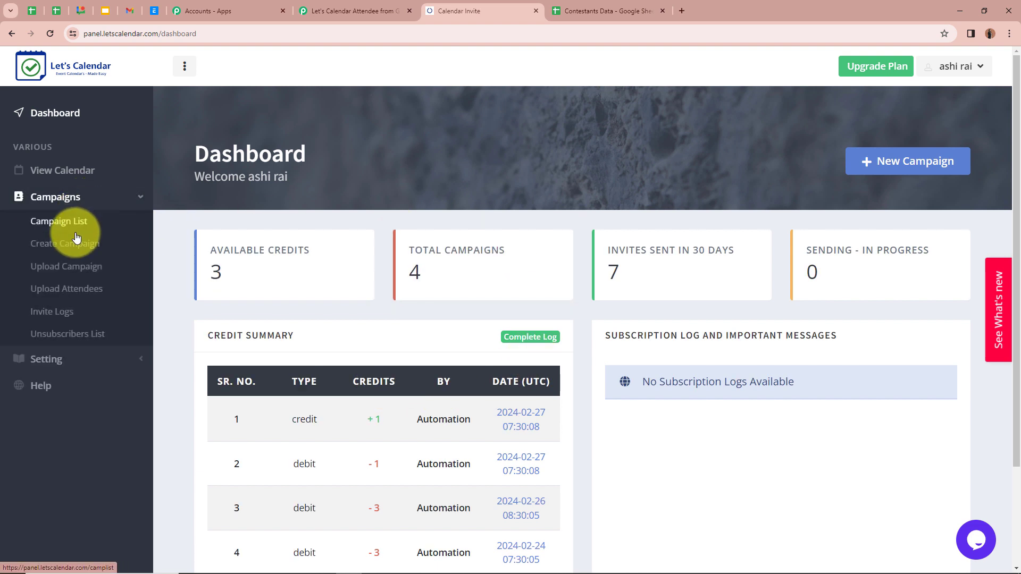
{"action": "left_click", "coordinate": [74, 224]}
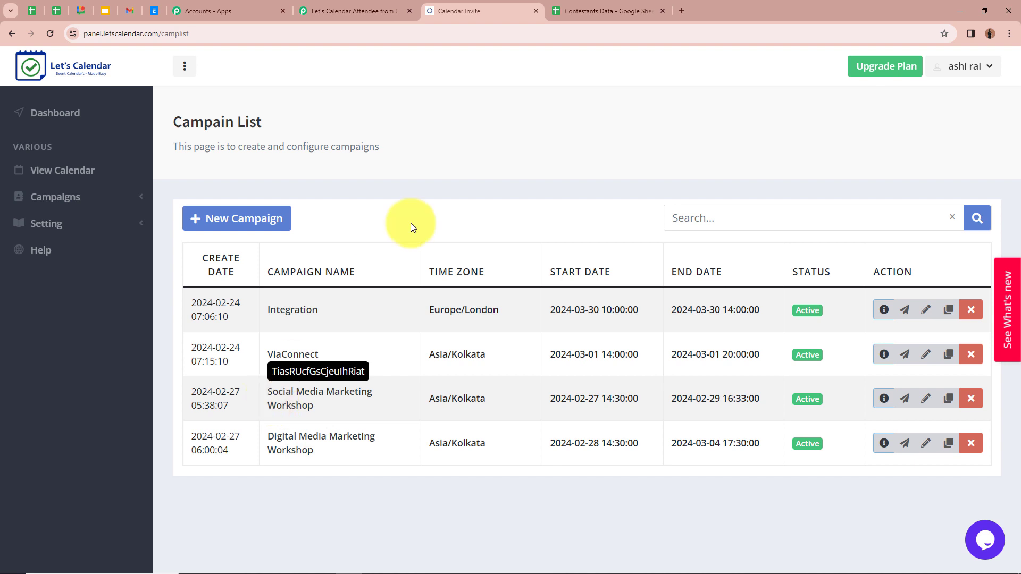
{"action": "left_click", "coordinate": [591, 10]}
{"action": "left_click", "coordinate": [424, 18]}
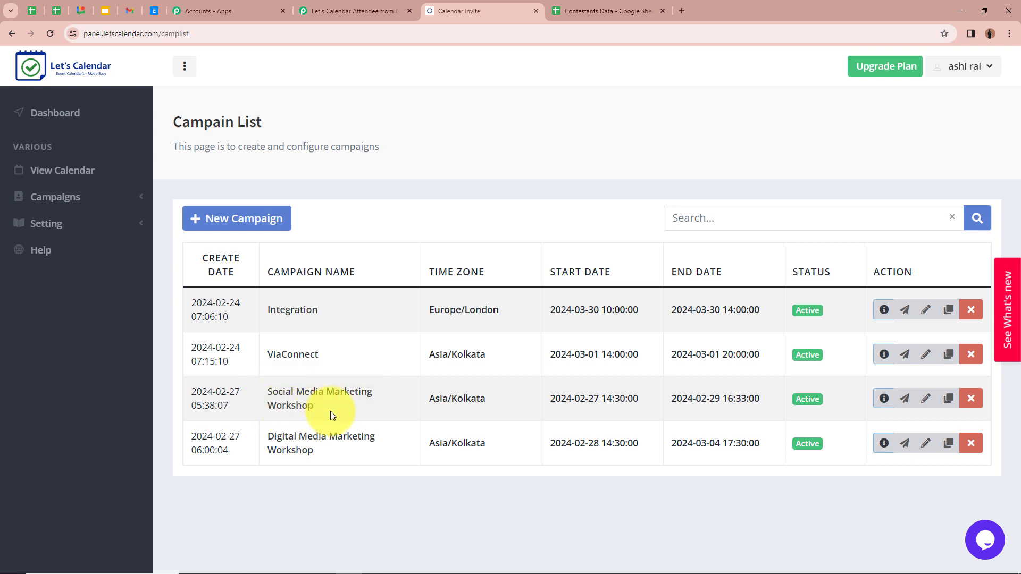
{"action": "left_click", "coordinate": [372, 9]}
- Choose Social Media Marketing Workshop as the Add Attendee action's Campaign ID
{"action": "left_click", "coordinate": [380, 178]}
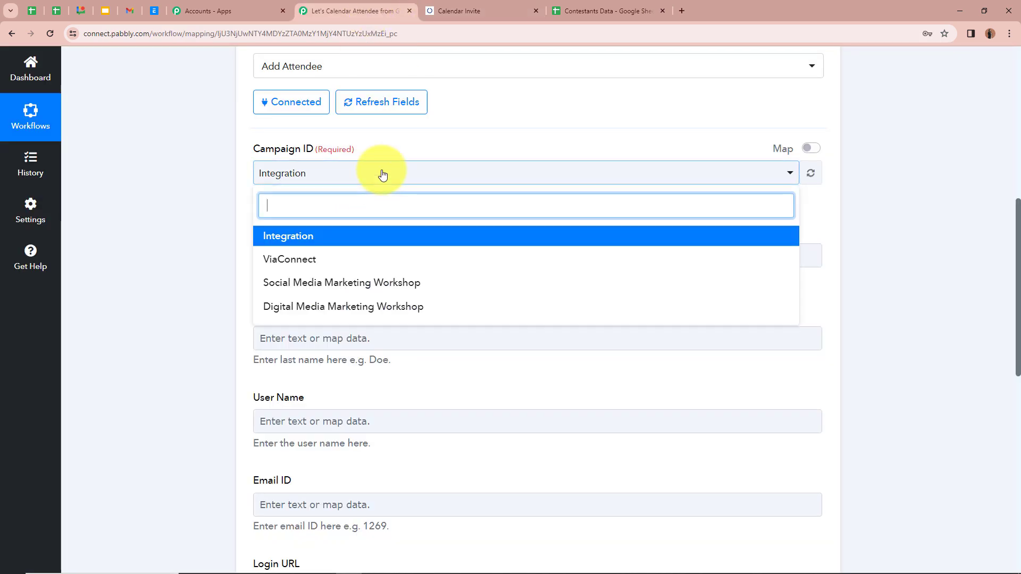
{"action": "left_click", "coordinate": [384, 293]}
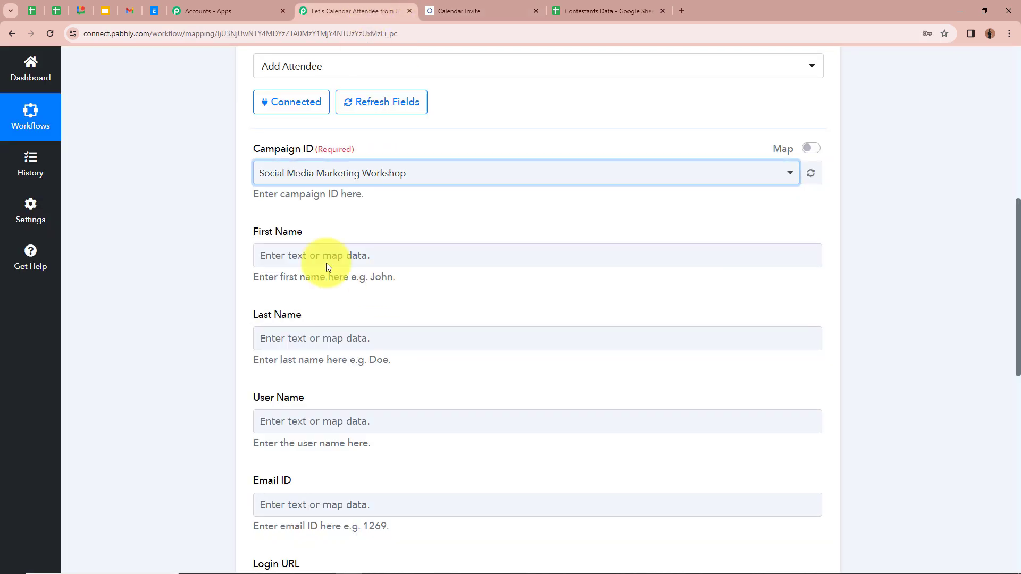
{"action": "scroll", "coordinate": [225, 297], "scroll_direction": "up", "scroll_amount": 1}
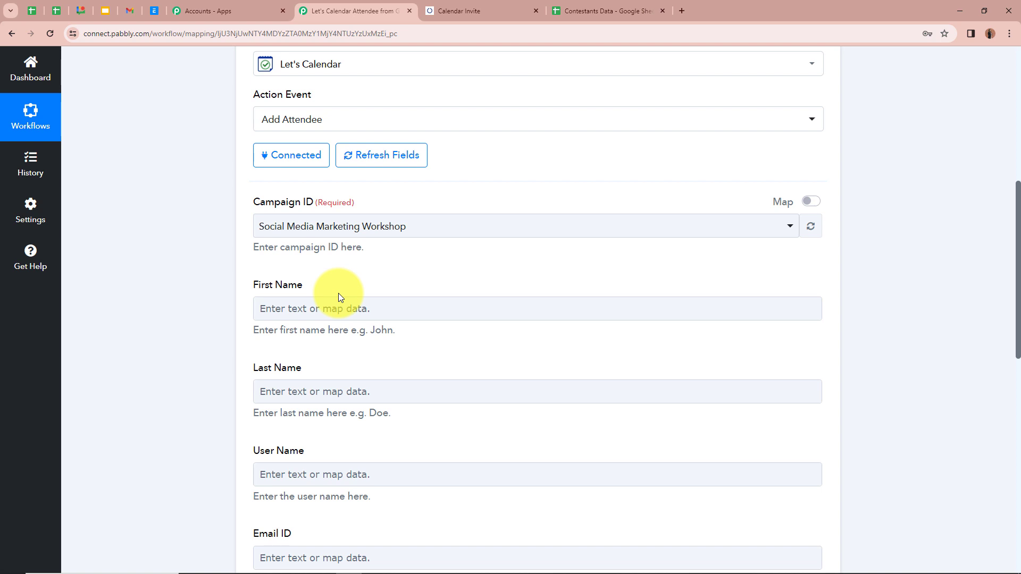
{"action": "scroll", "coordinate": [338, 297], "scroll_direction": "up", "scroll_amount": 7}
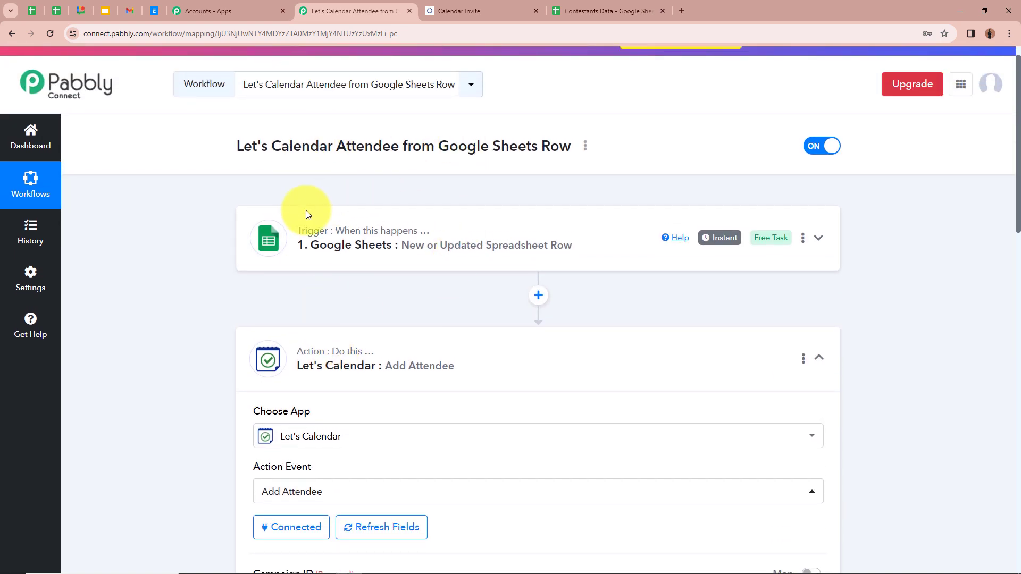
{"action": "scroll", "coordinate": [221, 337], "scroll_direction": "down", "scroll_amount": 7}
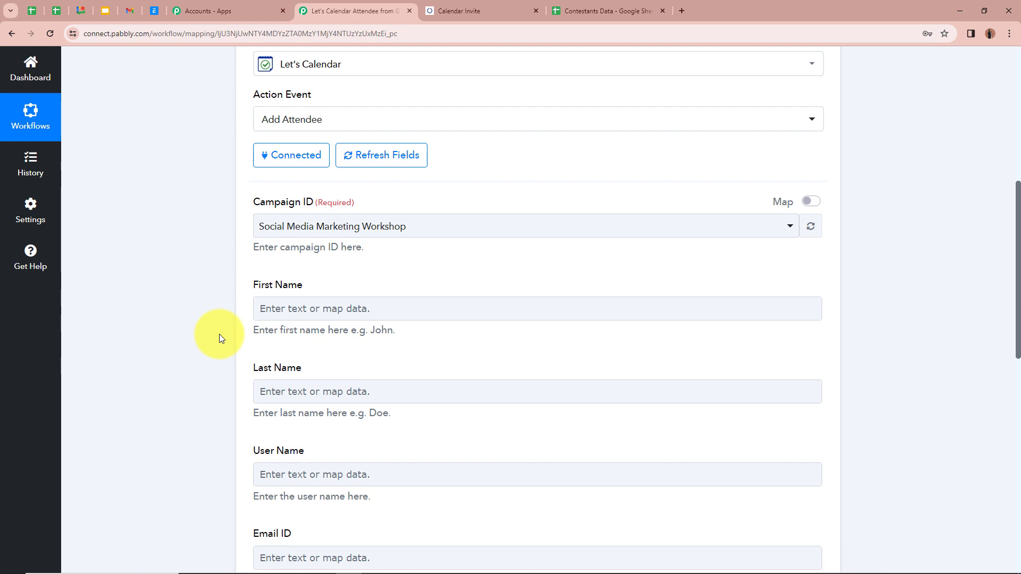
- Map the Google Sheets row's '1. First Name : Test' into the attendee's First Name field
{"action": "left_click", "coordinate": [301, 307]}
{"action": "left_click", "coordinate": [301, 307]}
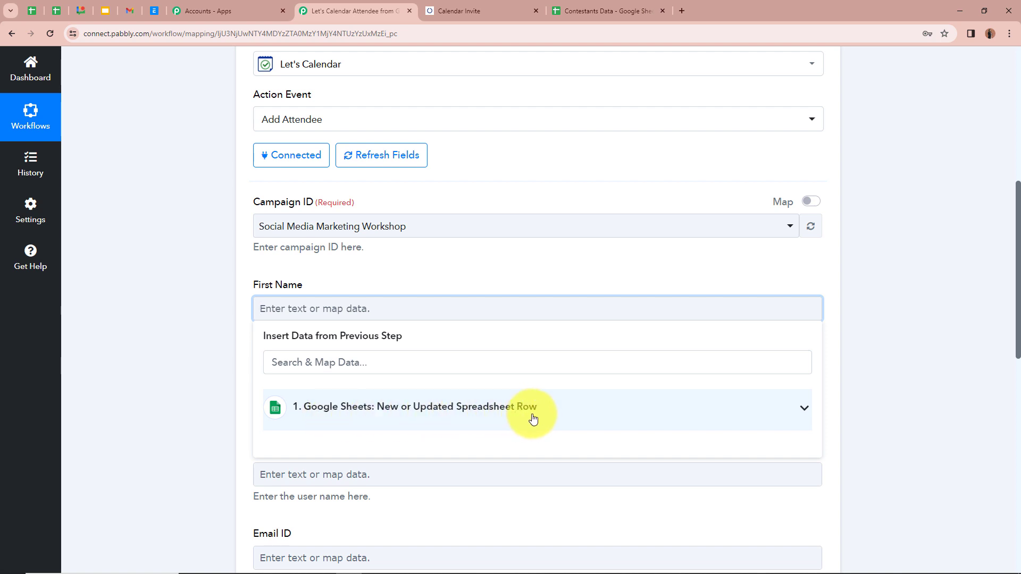
{"action": "left_click", "coordinate": [802, 410]}
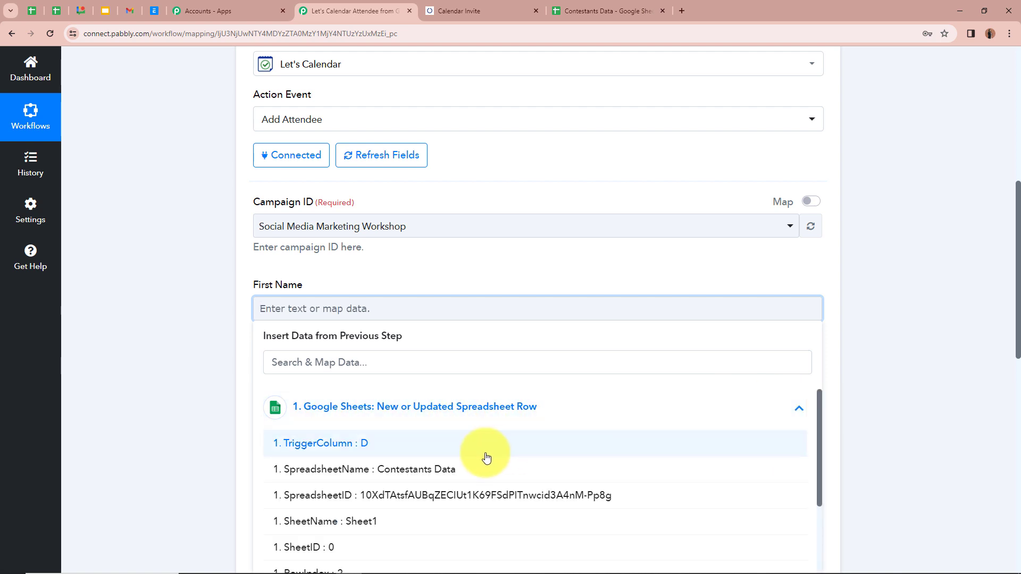
{"action": "scroll", "coordinate": [486, 457], "scroll_direction": "down", "scroll_amount": 3}
{"action": "scroll", "coordinate": [200, 421], "scroll_direction": "down", "scroll_amount": 1}
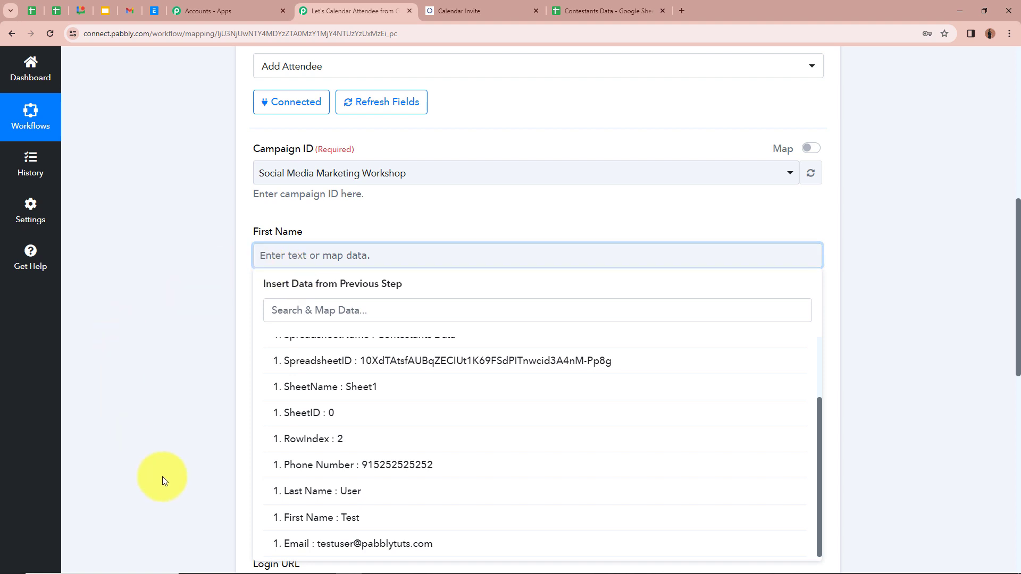
{"action": "left_click", "coordinate": [341, 519]}
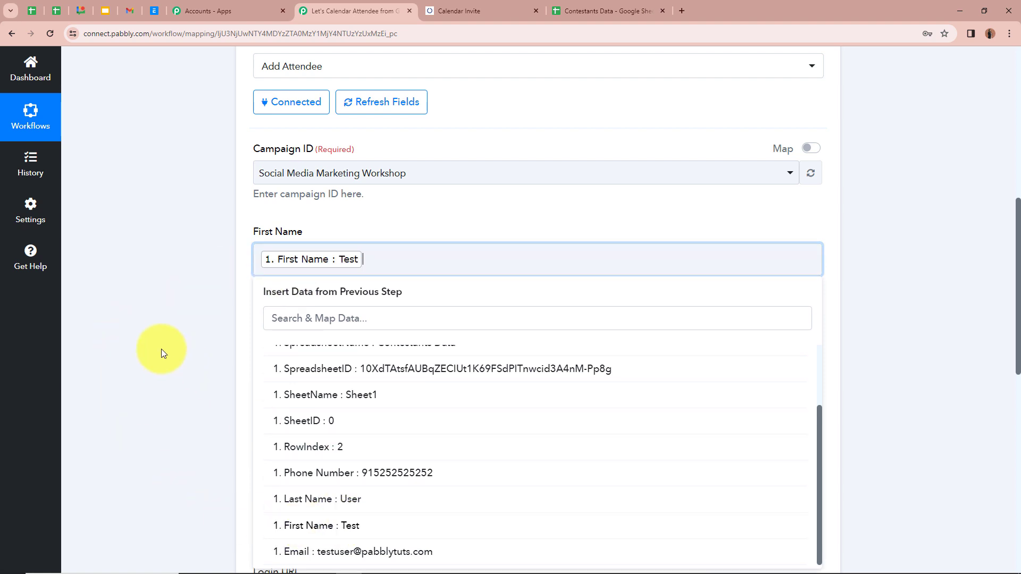
{"action": "left_click", "coordinate": [161, 349]}
{"action": "scroll", "coordinate": [229, 321], "scroll_direction": "up", "scroll_amount": 1}
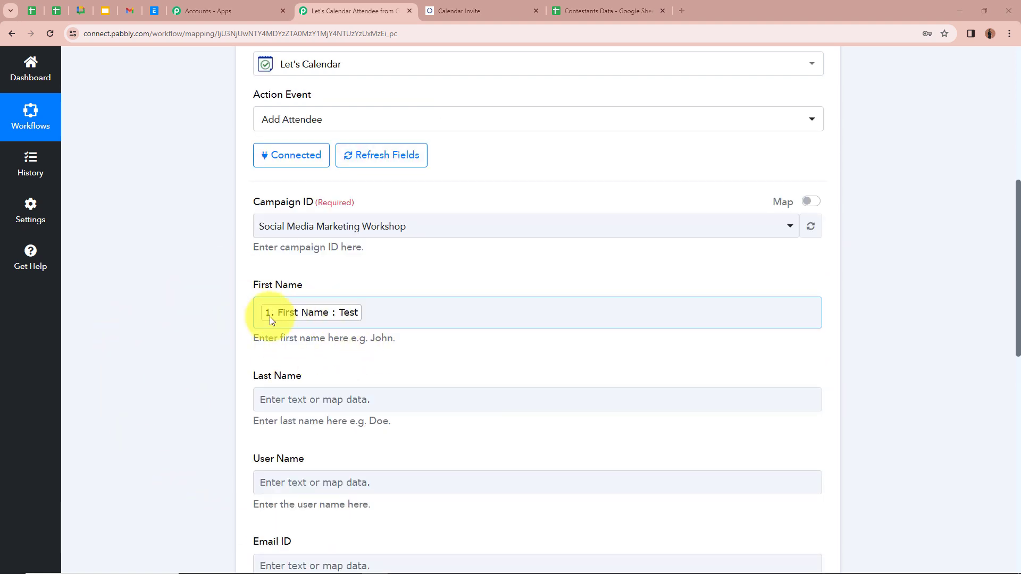
{"action": "scroll", "coordinate": [269, 317], "scroll_direction": "up", "scroll_amount": 7}
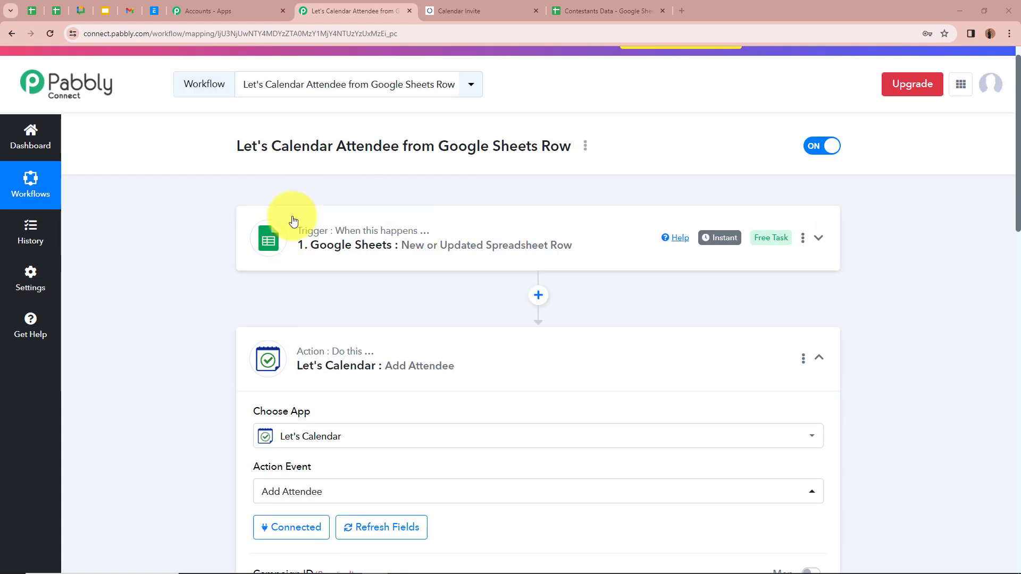
{"action": "scroll", "coordinate": [200, 353], "scroll_direction": "down", "scroll_amount": 6}
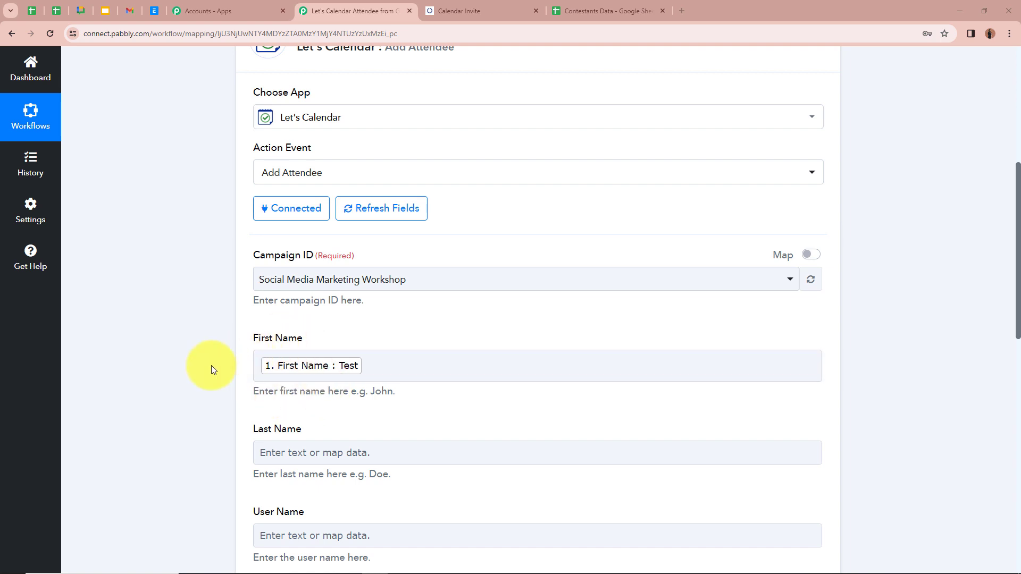
{"action": "scroll", "coordinate": [212, 365], "scroll_direction": "down", "scroll_amount": 3}
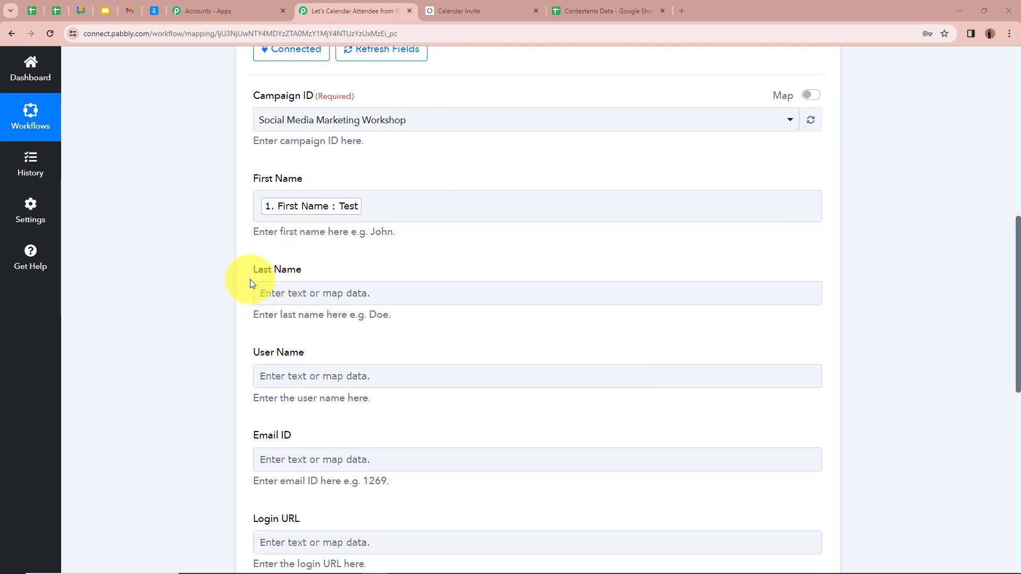
- Map the Google Sheets row's '1. Last Name : User' into the attendee's Last Name field
{"action": "left_click", "coordinate": [301, 290]}
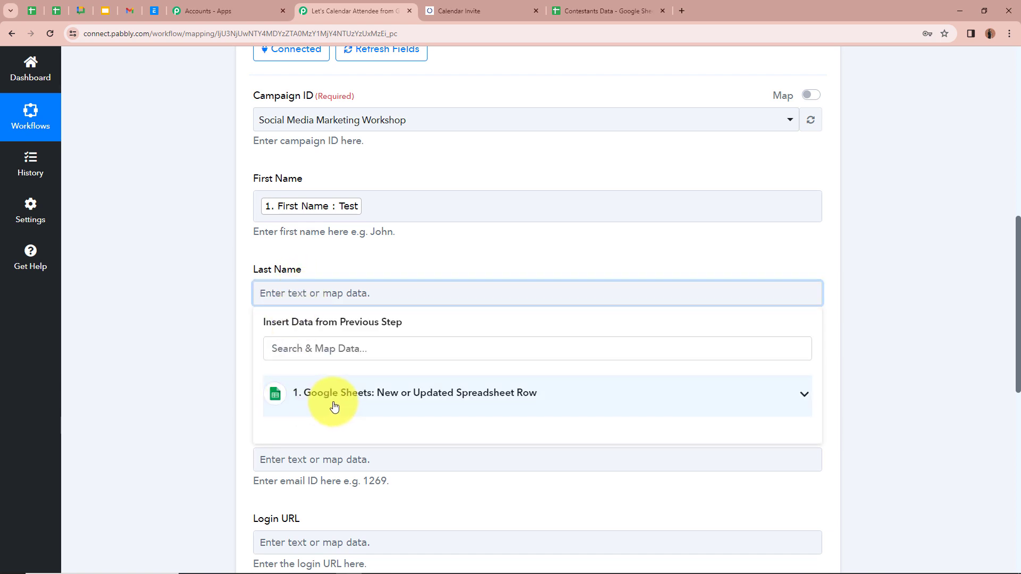
{"action": "left_click", "coordinate": [802, 396]}
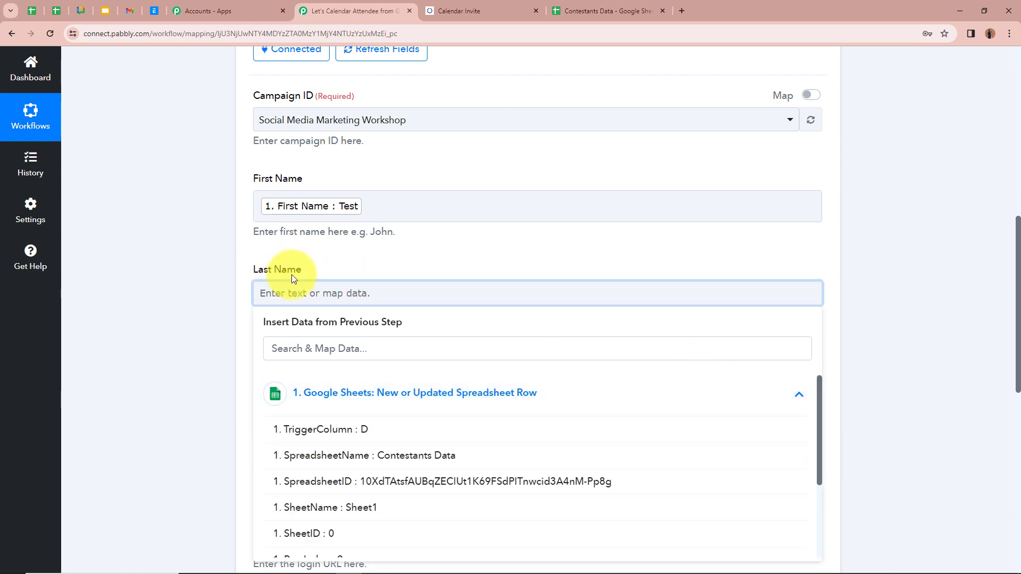
{"action": "scroll", "coordinate": [266, 274], "scroll_direction": "down", "scroll_amount": 3}
{"action": "left_click", "coordinate": [329, 453]}
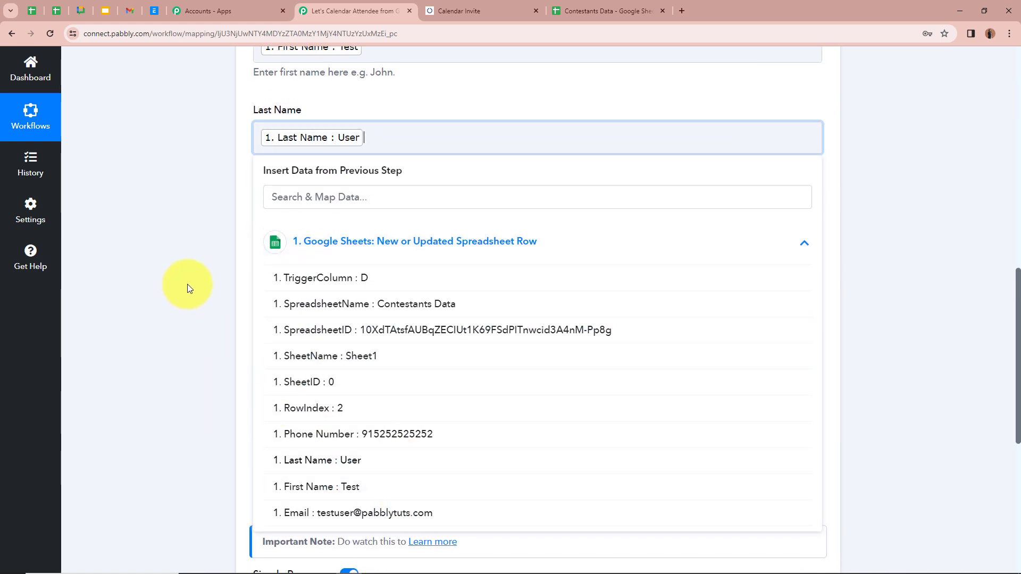
{"action": "left_click", "coordinate": [212, 199]}
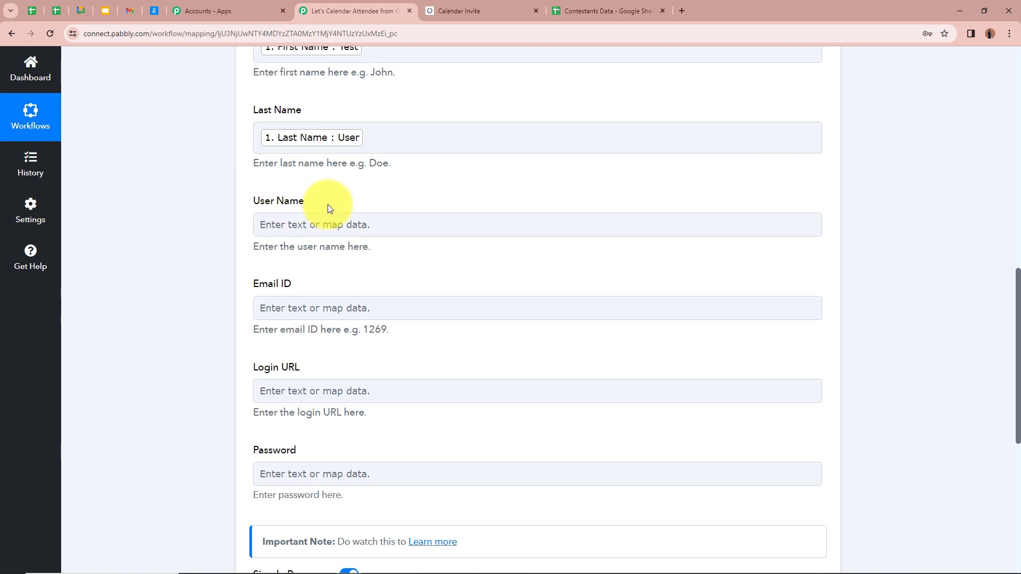
{"action": "left_click", "coordinate": [335, 226]}
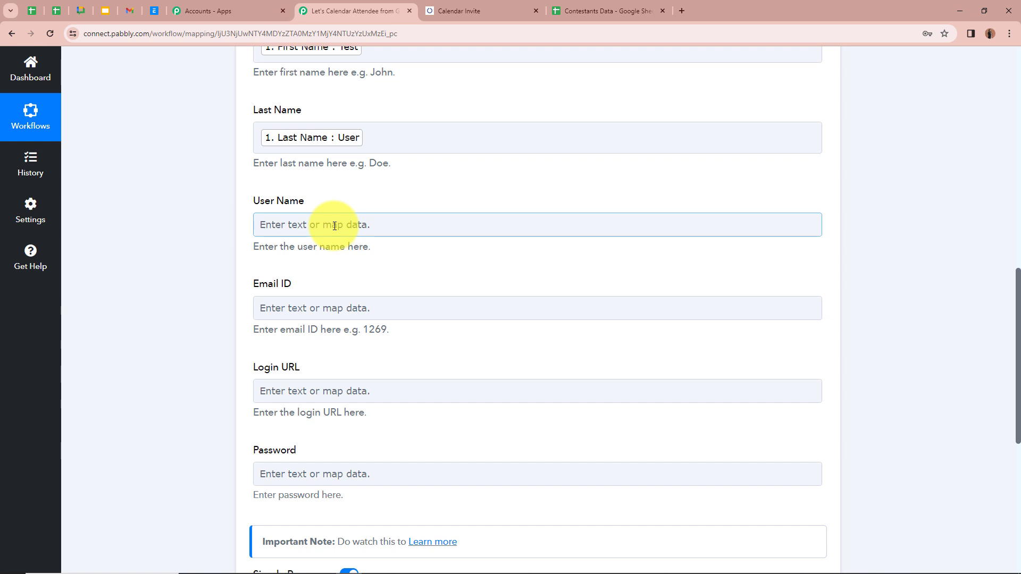
- Fill User Name with the sheet's First Name (Test) followed by its Last Name (User)
{"action": "left_click", "coordinate": [334, 226]}
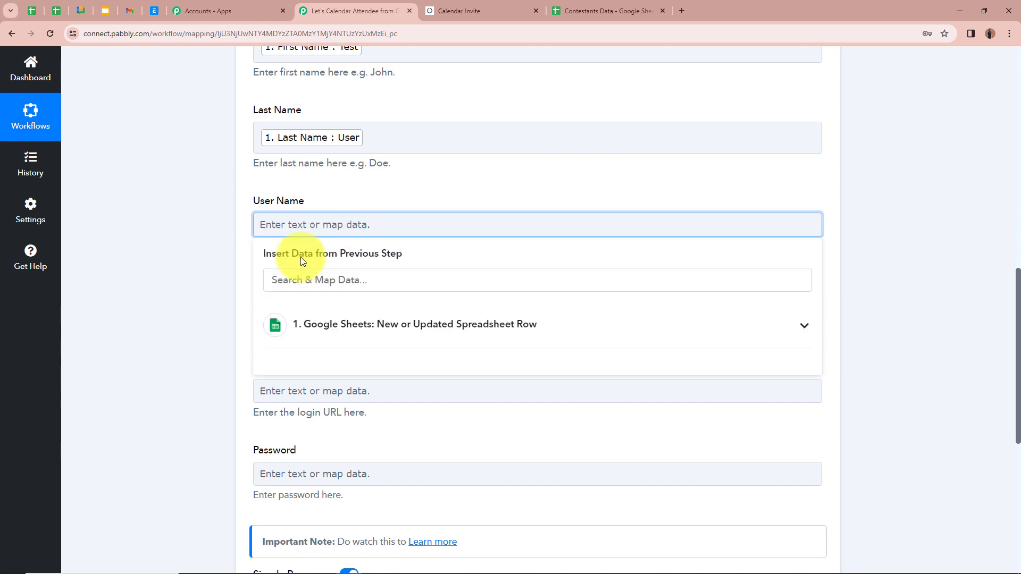
{"action": "left_click", "coordinate": [804, 326]}
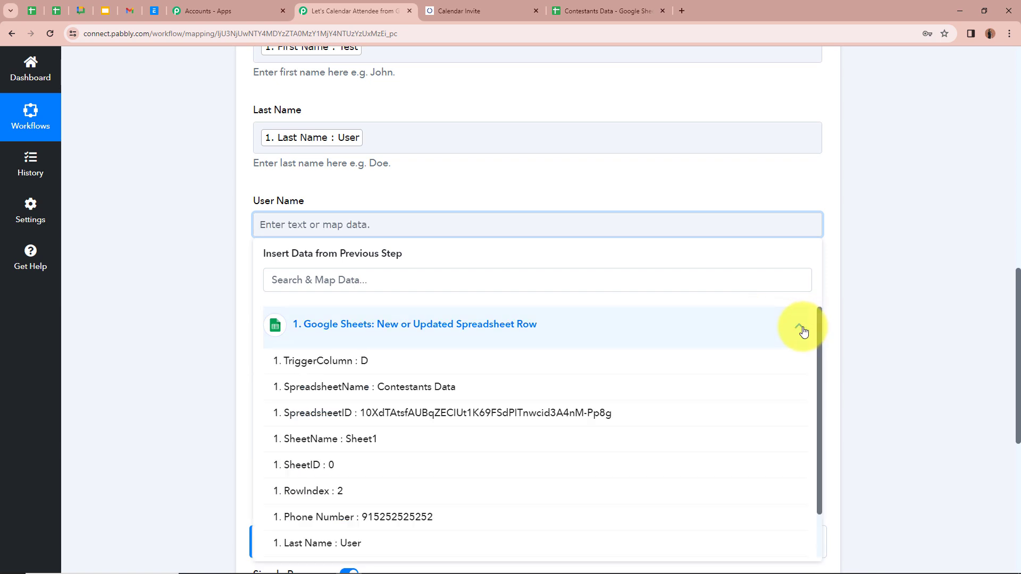
{"action": "scroll", "coordinate": [282, 441], "scroll_direction": "down", "scroll_amount": 1}
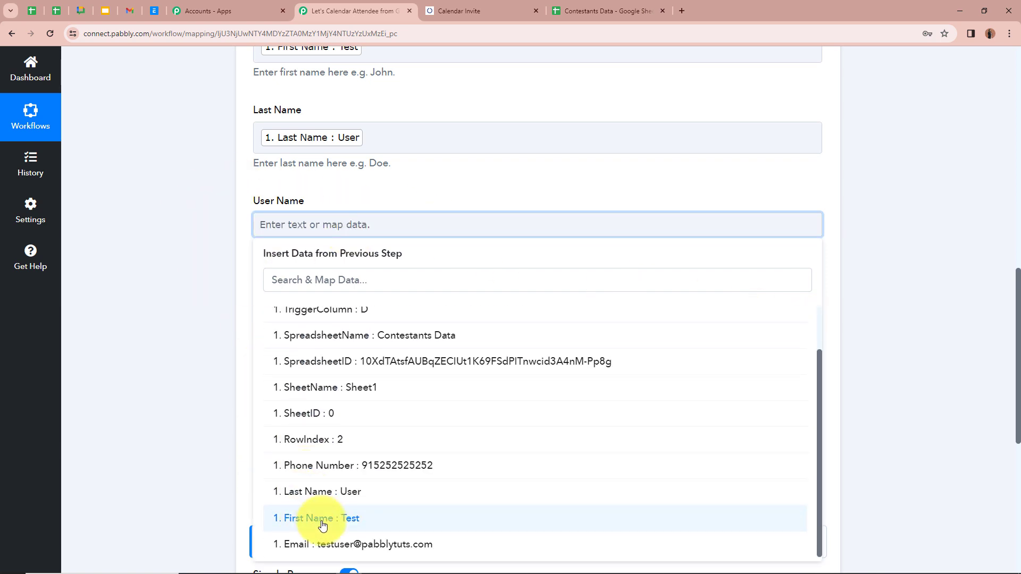
{"action": "left_click", "coordinate": [322, 518]}
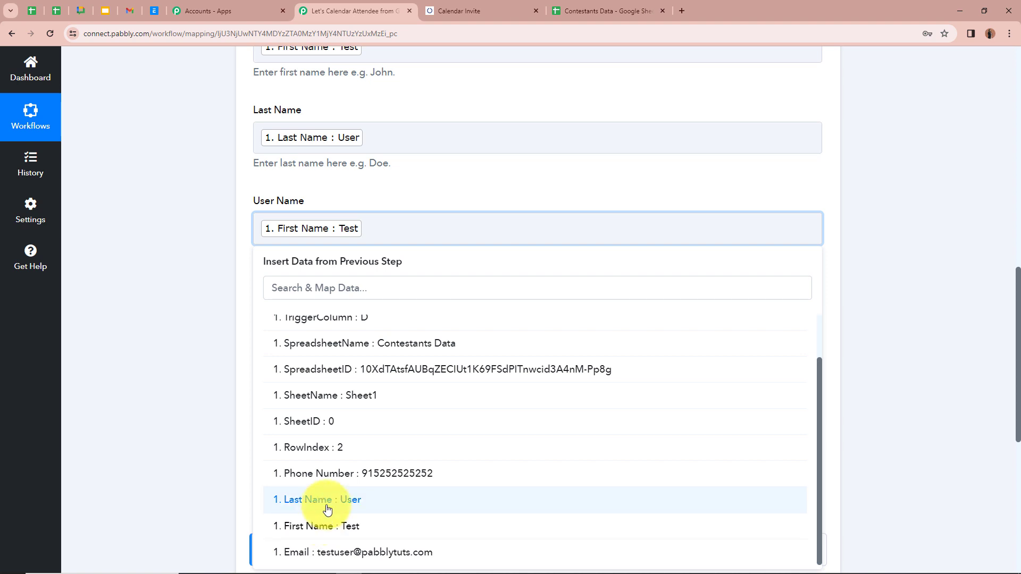
{"action": "left_click", "coordinate": [327, 510]}
{"action": "left_click", "coordinate": [174, 244]}
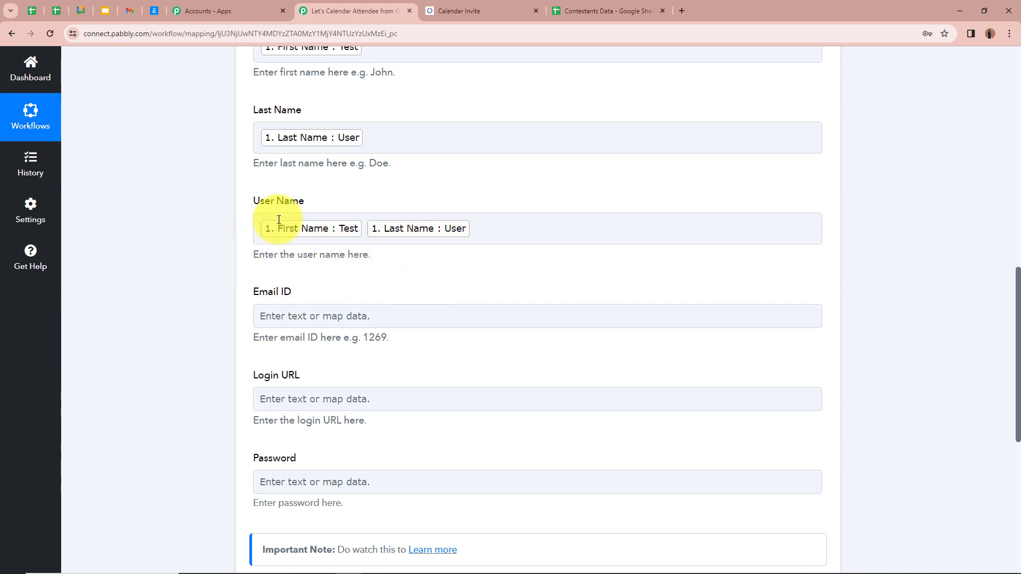
{"action": "scroll", "coordinate": [243, 237], "scroll_direction": "down", "scroll_amount": 2}
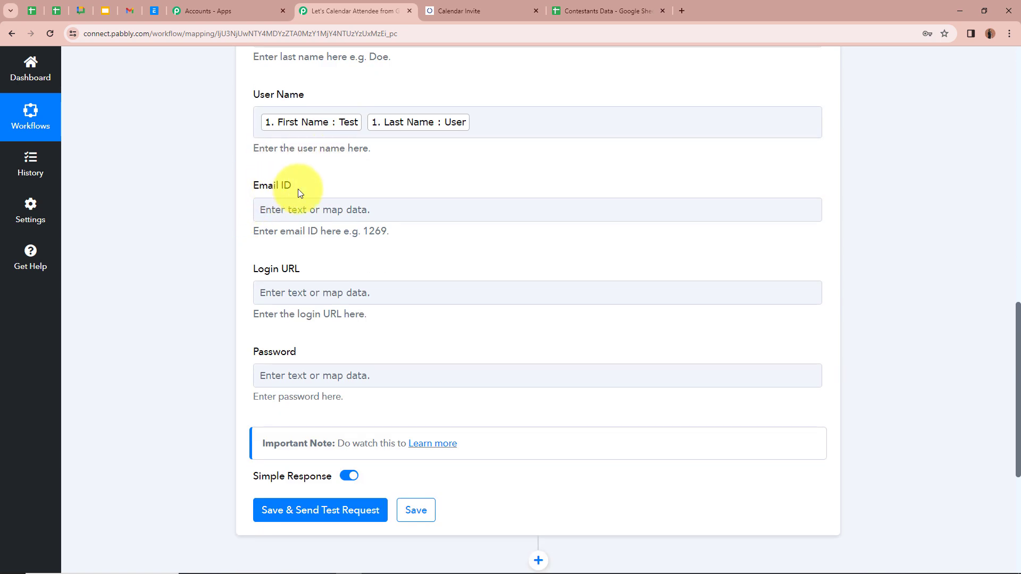
- Insert the Google Sheets row's '1. Email' value into the Email ID field
{"action": "left_click", "coordinate": [336, 211]}
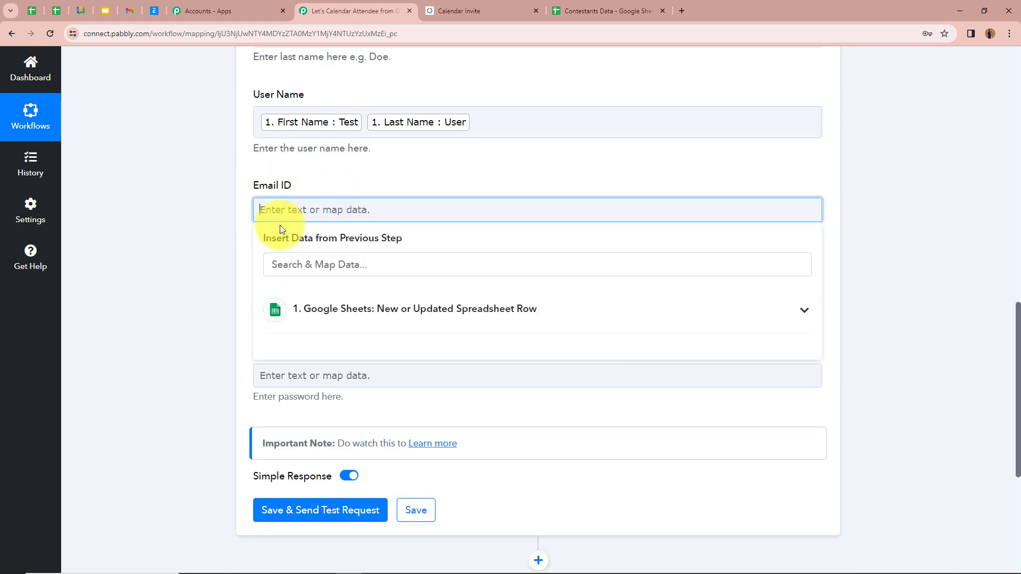
{"action": "left_click", "coordinate": [509, 310]}
{"action": "scroll", "coordinate": [399, 467], "scroll_direction": "down", "scroll_amount": 1}
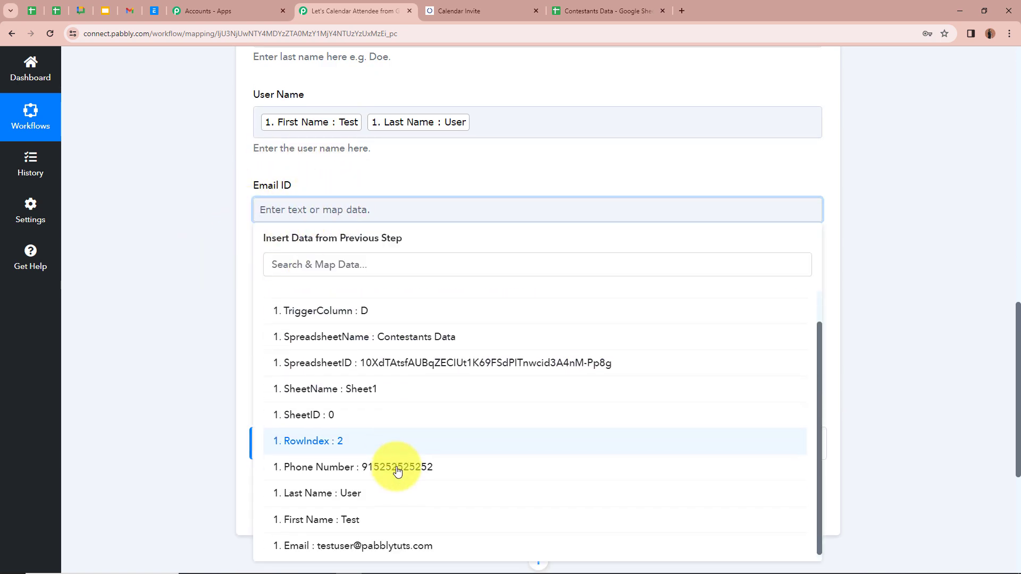
{"action": "left_click", "coordinate": [392, 548]}
{"action": "left_click", "coordinate": [161, 306]}
- Scroll through the Add Attendee form to review the mapped campaign, name and email fields
{"action": "scroll", "coordinate": [161, 306], "scroll_direction": "up", "scroll_amount": 1}
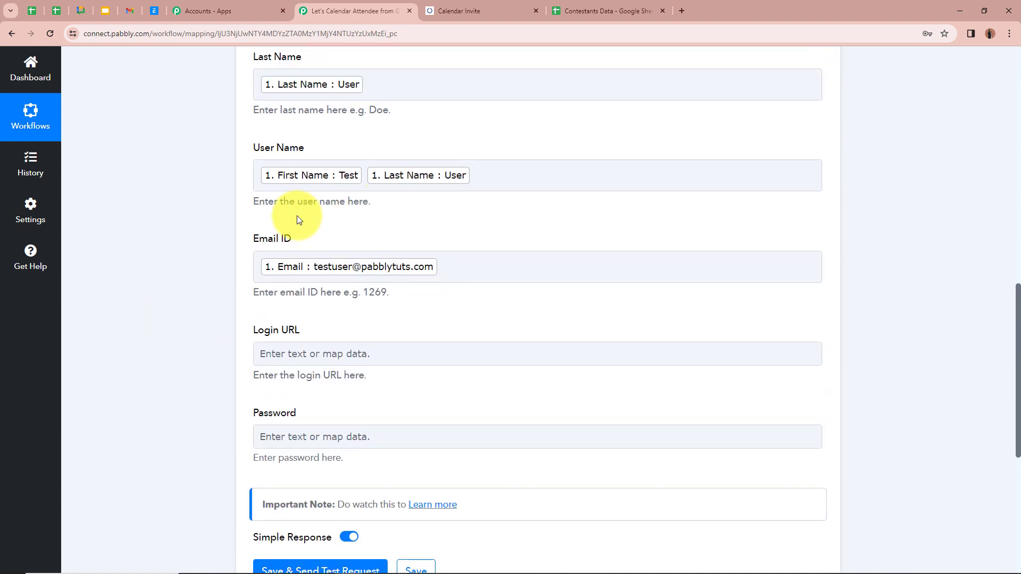
{"action": "scroll", "coordinate": [324, 266], "scroll_direction": "up", "scroll_amount": 1}
{"action": "scroll", "coordinate": [326, 270], "scroll_direction": "up", "scroll_amount": 1}
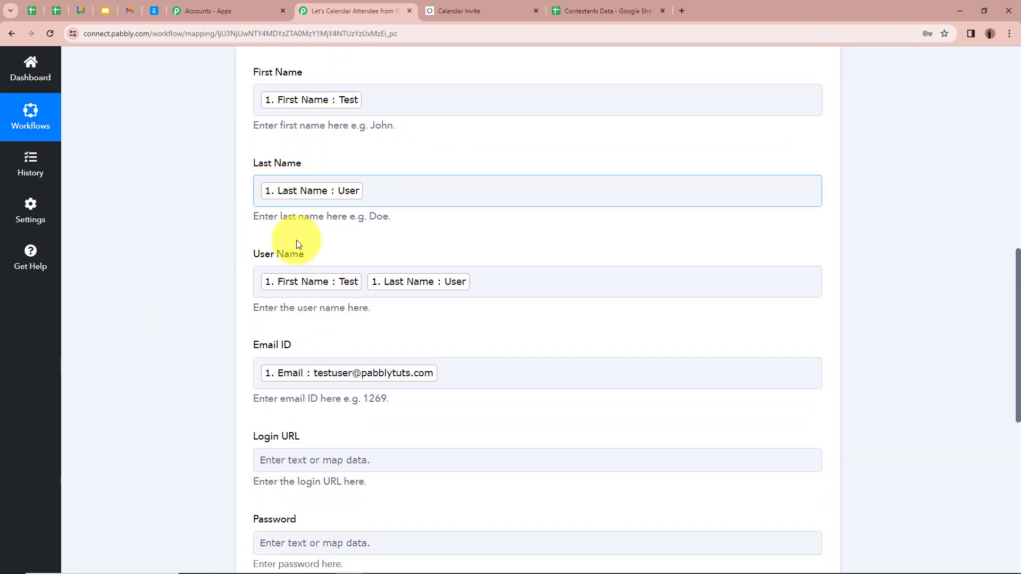
{"action": "scroll", "coordinate": [351, 362], "scroll_direction": "down", "scroll_amount": 2}
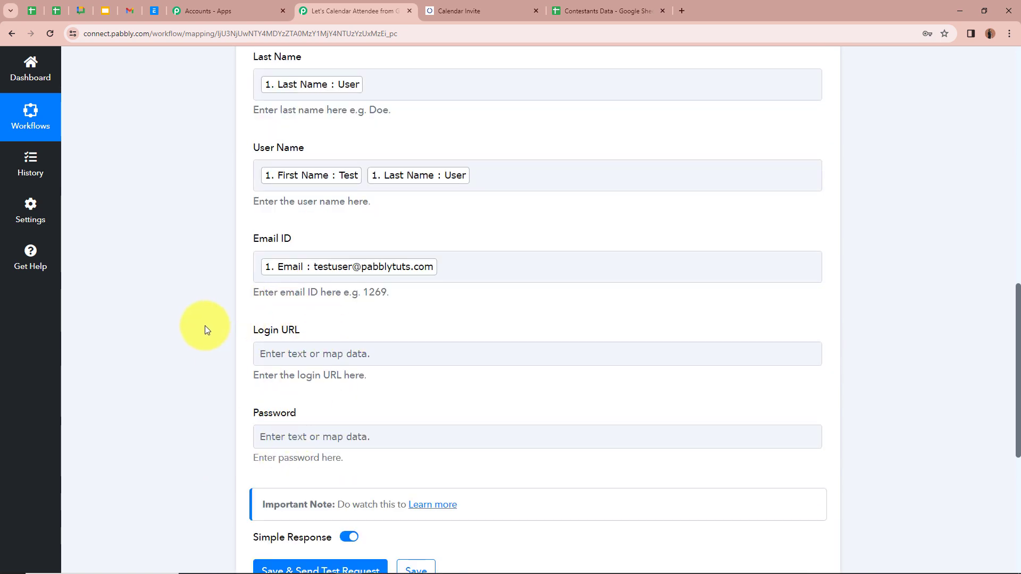
{"action": "scroll", "coordinate": [205, 325], "scroll_direction": "up", "scroll_amount": 3}
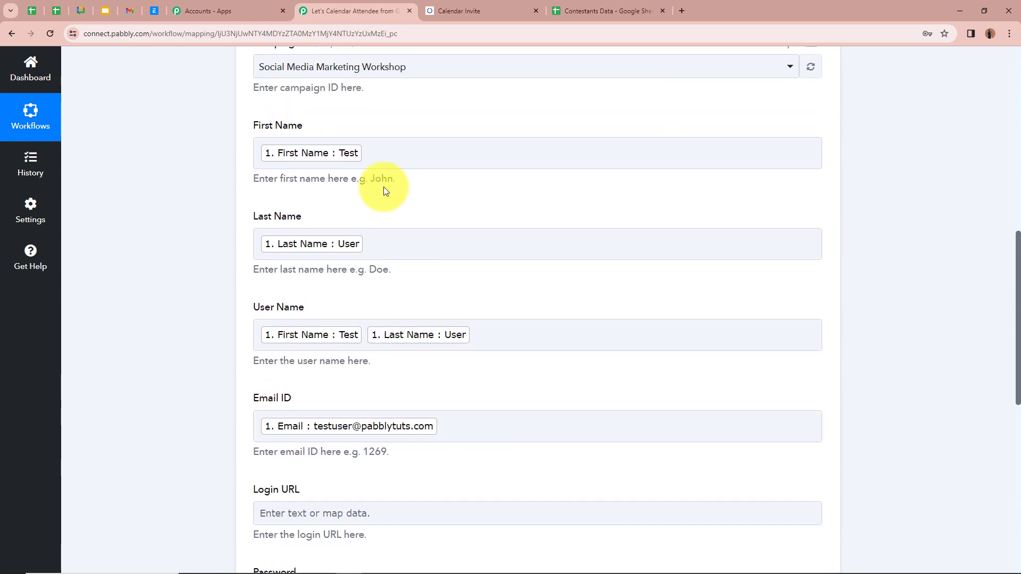
{"action": "scroll", "coordinate": [186, 311], "scroll_direction": "up", "scroll_amount": 4}
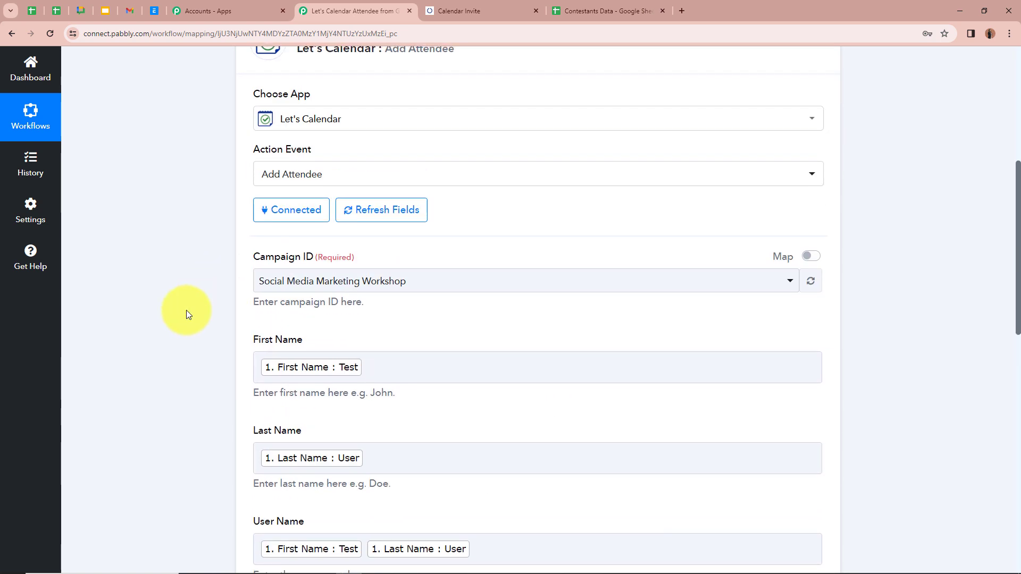
{"action": "scroll", "coordinate": [186, 310], "scroll_direction": "up", "scroll_amount": 3}
{"action": "scroll", "coordinate": [186, 310], "scroll_direction": "up", "scroll_amount": 3}
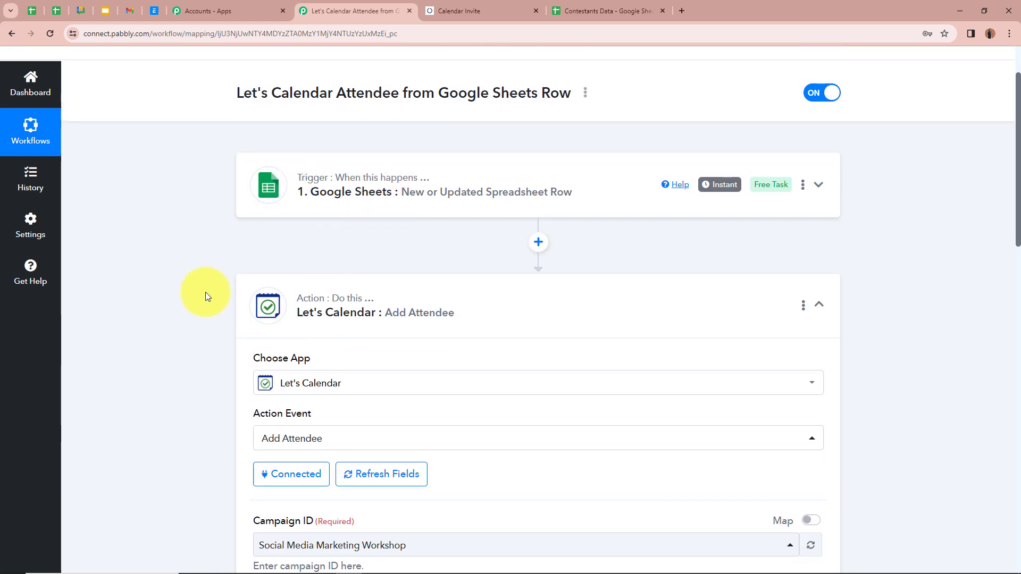
{"action": "scroll", "coordinate": [205, 296], "scroll_direction": "down", "scroll_amount": 5}
{"action": "scroll", "coordinate": [206, 297], "scroll_direction": "down", "scroll_amount": 3}
{"action": "scroll", "coordinate": [207, 294], "scroll_direction": "down", "scroll_amount": 2}
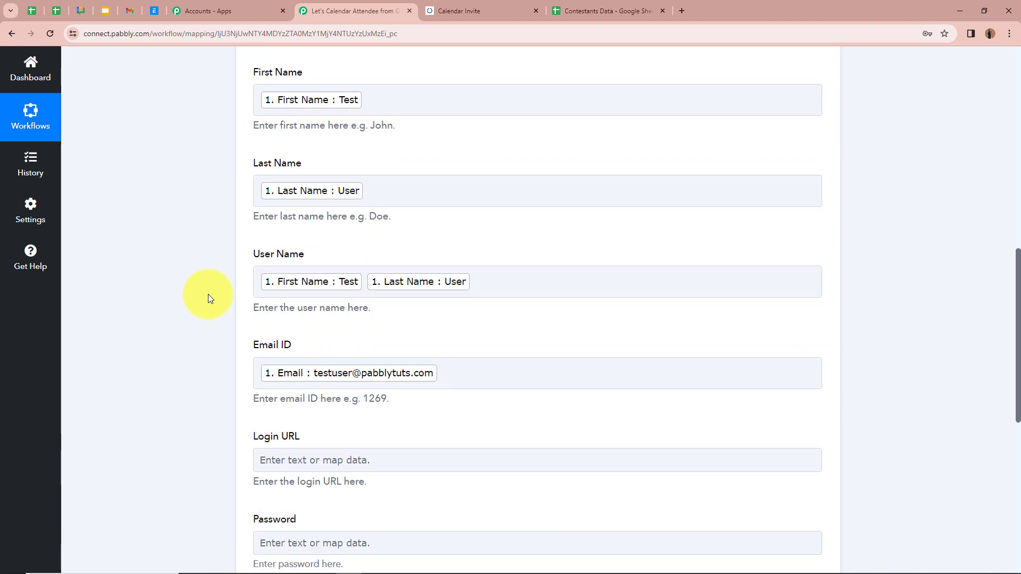
{"action": "scroll", "coordinate": [199, 260], "scroll_direction": "down", "scroll_amount": 1}
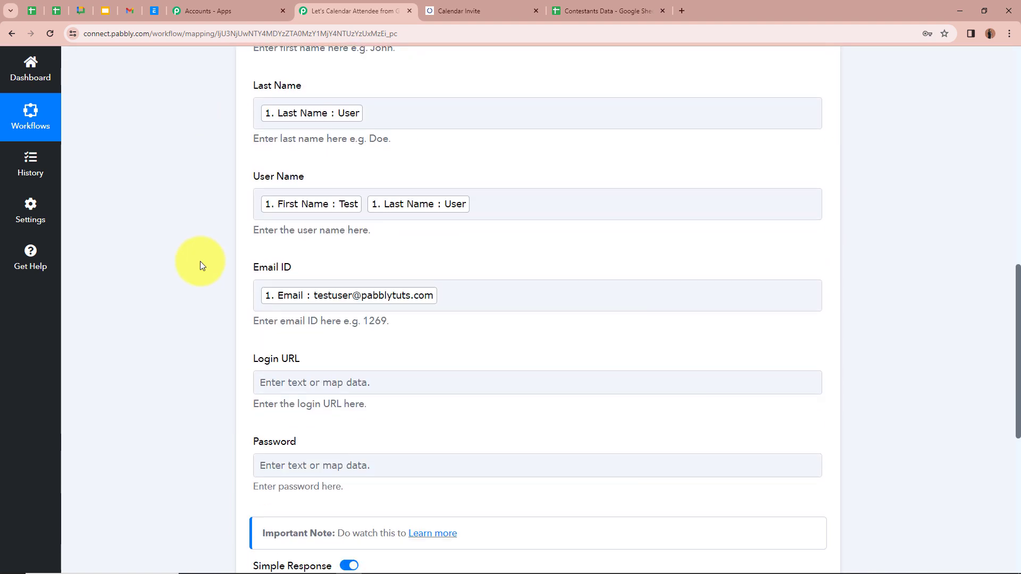
{"action": "scroll", "coordinate": [200, 260], "scroll_direction": "up", "scroll_amount": 2}
{"action": "scroll", "coordinate": [347, 278], "scroll_direction": "down", "scroll_amount": 6}
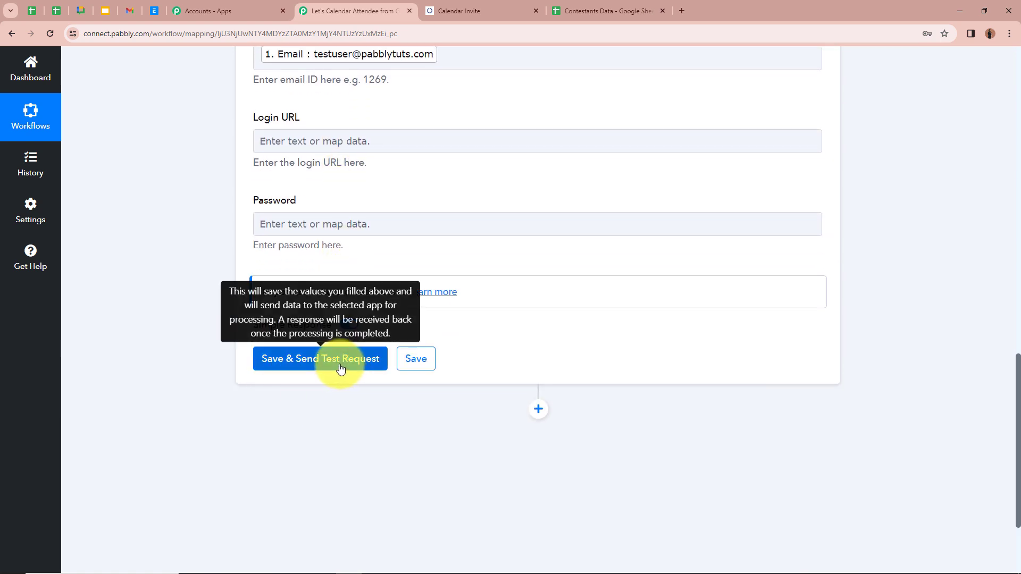
- Save and test the Add Attendee step, which returns 'Attendees saved successfully'
{"action": "left_click", "coordinate": [340, 368]}
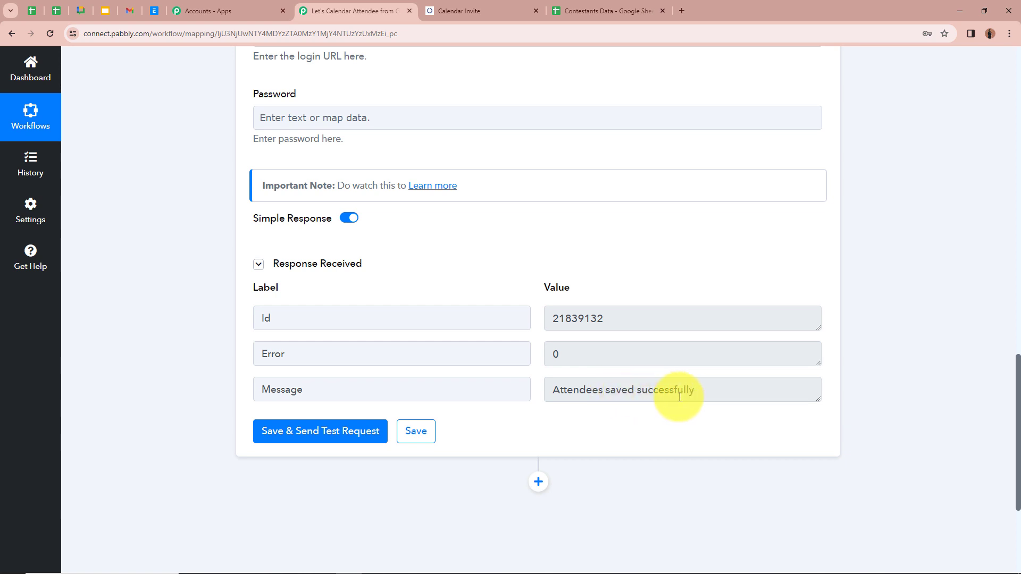
{"action": "scroll", "coordinate": [678, 396], "scroll_direction": "up", "scroll_amount": 10}
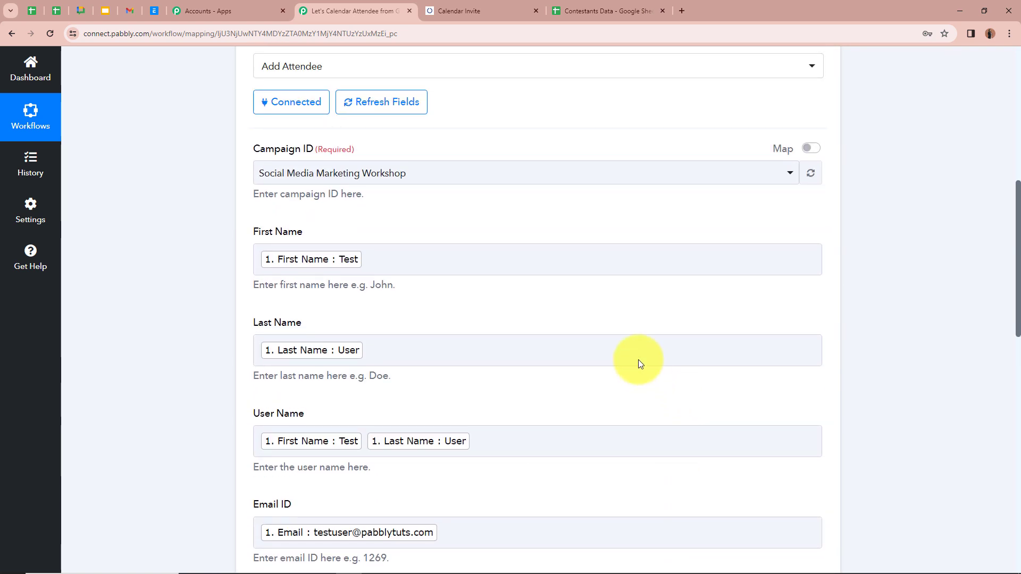
{"action": "left_click", "coordinate": [494, 9]}
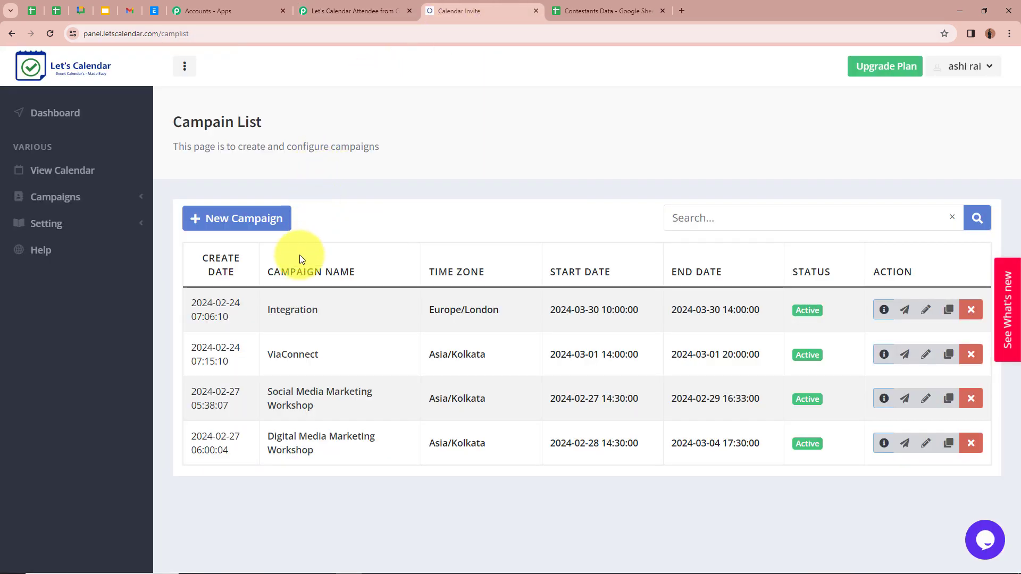
- Open the Social Media Marketing Workshop attendee page to confirm the Test User entry
{"action": "mouse_move", "coordinate": [277, 394]}
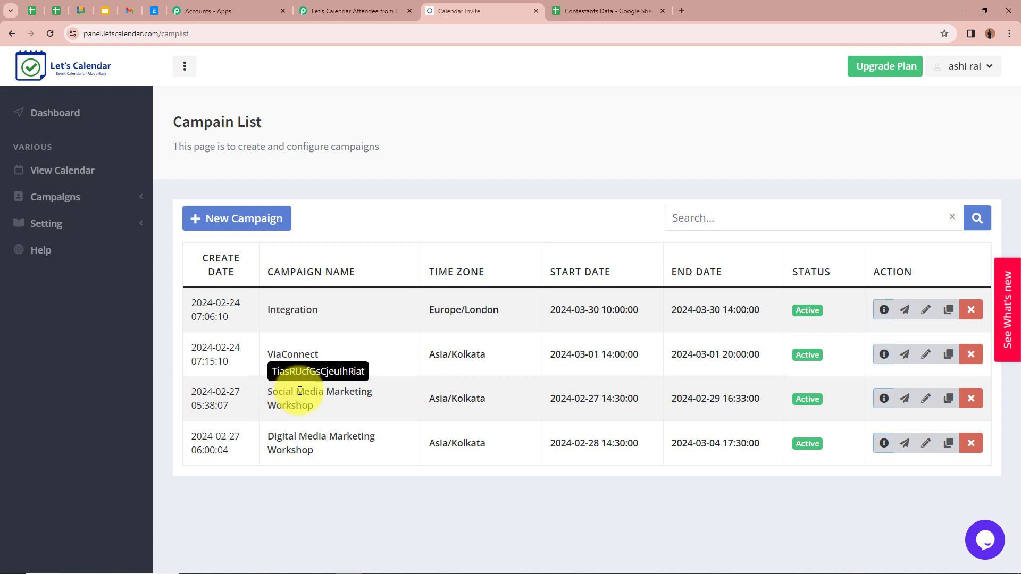
{"action": "left_click", "coordinate": [909, 405]}
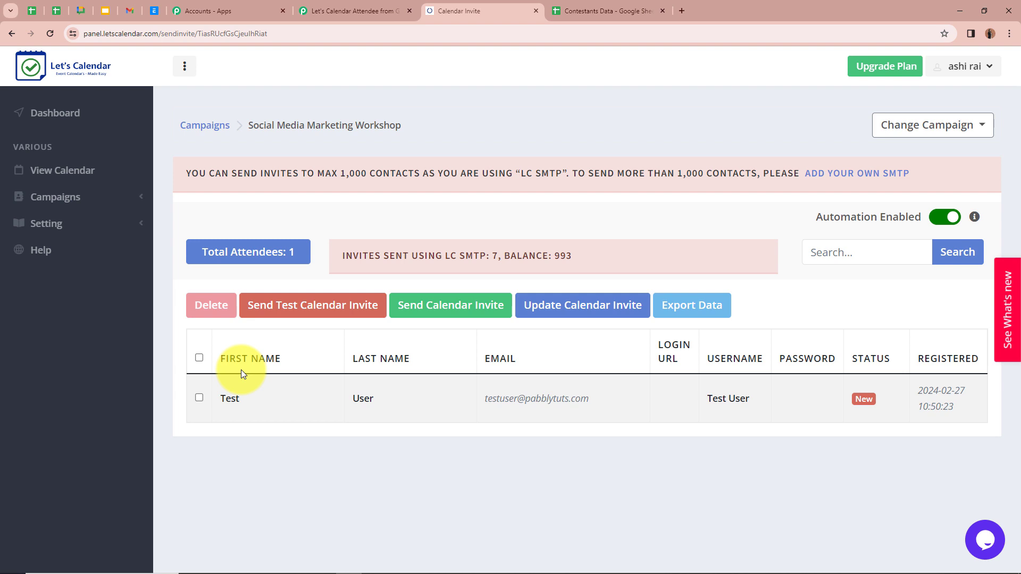
{"action": "left_click", "coordinate": [605, 9]}
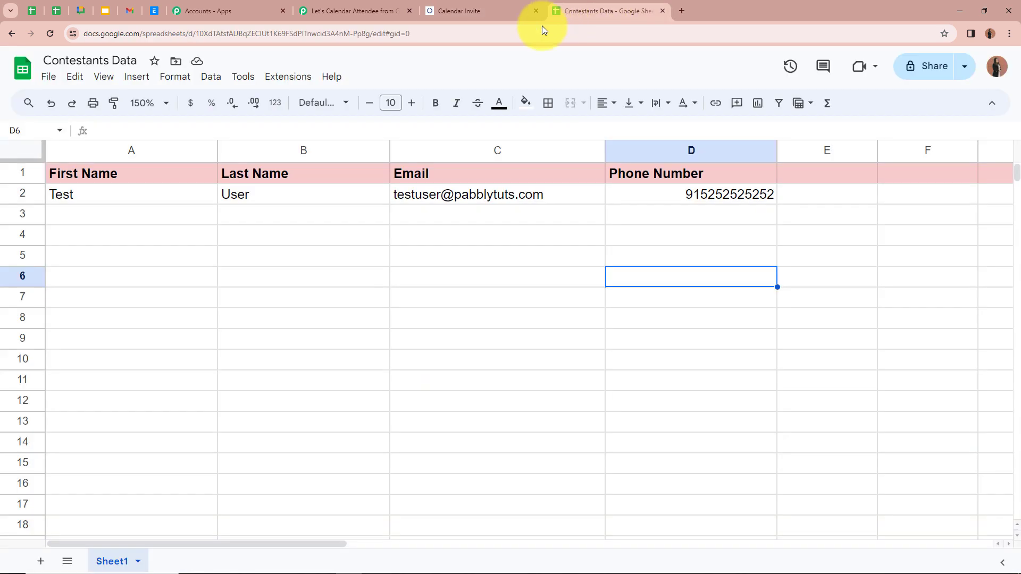
- Enter a second contestant, Dummy Account, with an email and phone number in A3:D3
{"action": "left_click", "coordinate": [138, 218]}
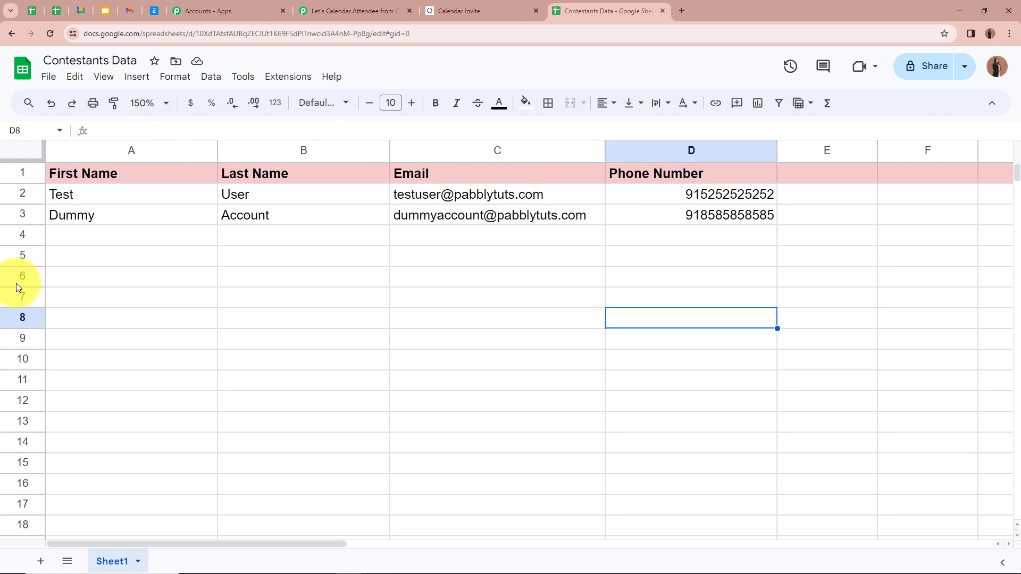
{"action": "left_click", "coordinate": [152, 221]}
{"action": "left_click", "coordinate": [324, 223]}
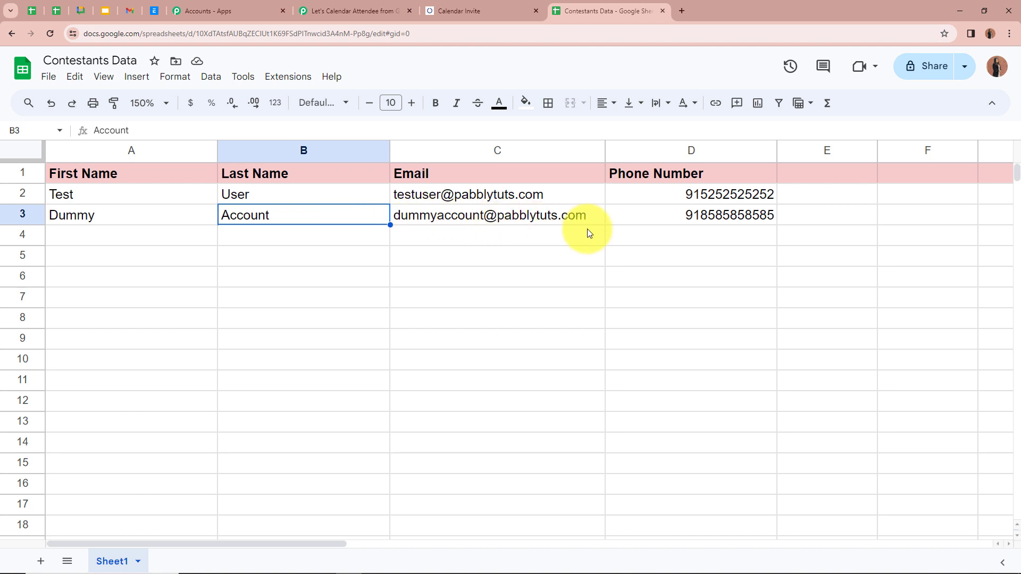
{"action": "left_click", "coordinate": [628, 217]}
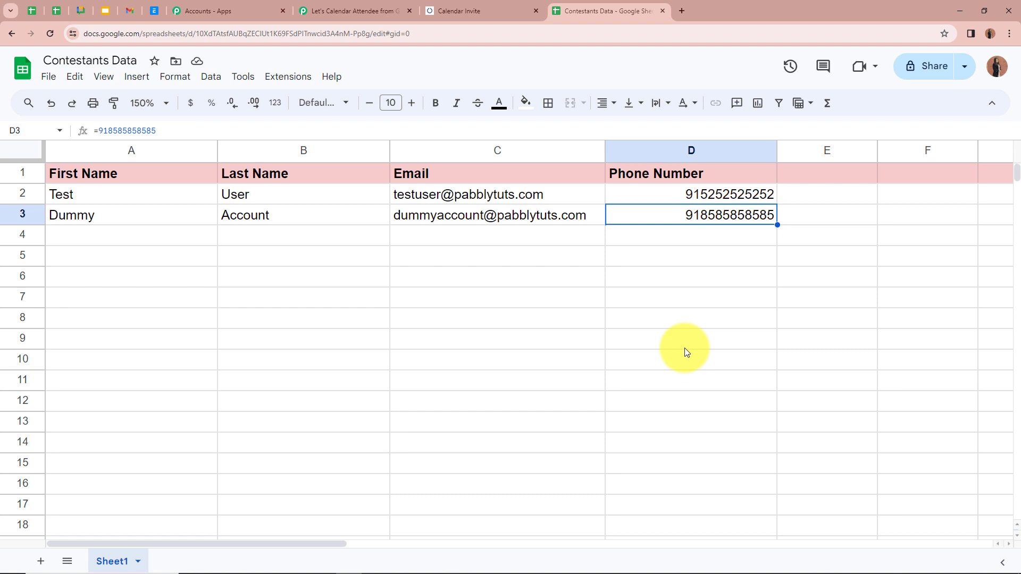
{"action": "left_click", "coordinate": [471, 11]}
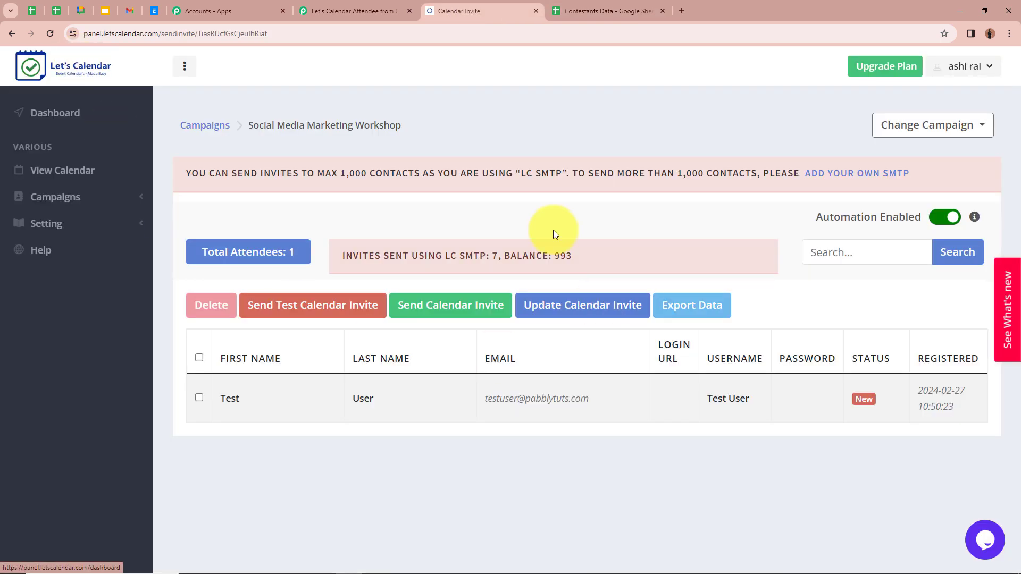
- Reload the workshop attendees to confirm Dummy Account was added, making 2 attendees
{"action": "left_click", "coordinate": [48, 34]}
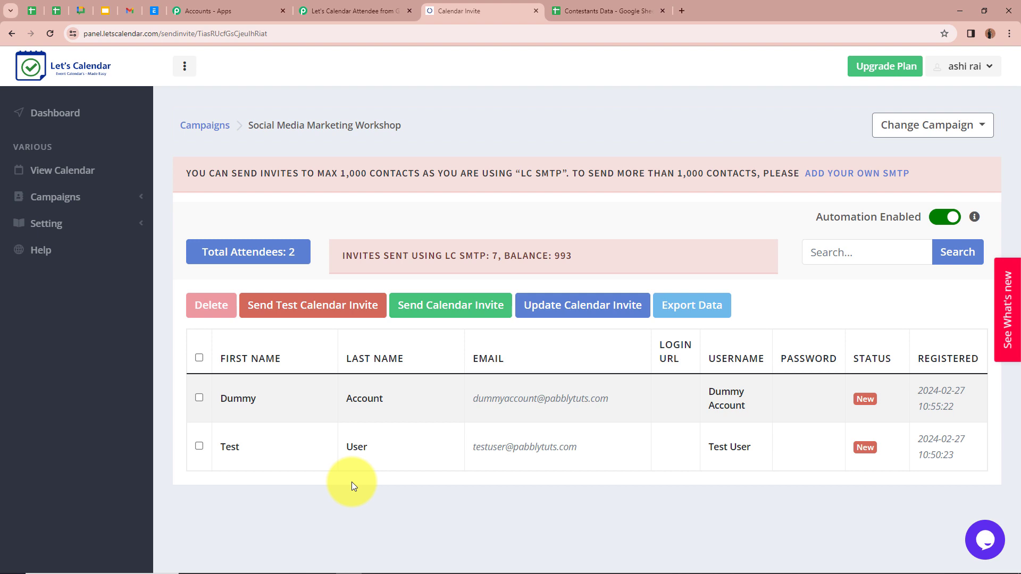
{"action": "left_click", "coordinate": [340, 11]}
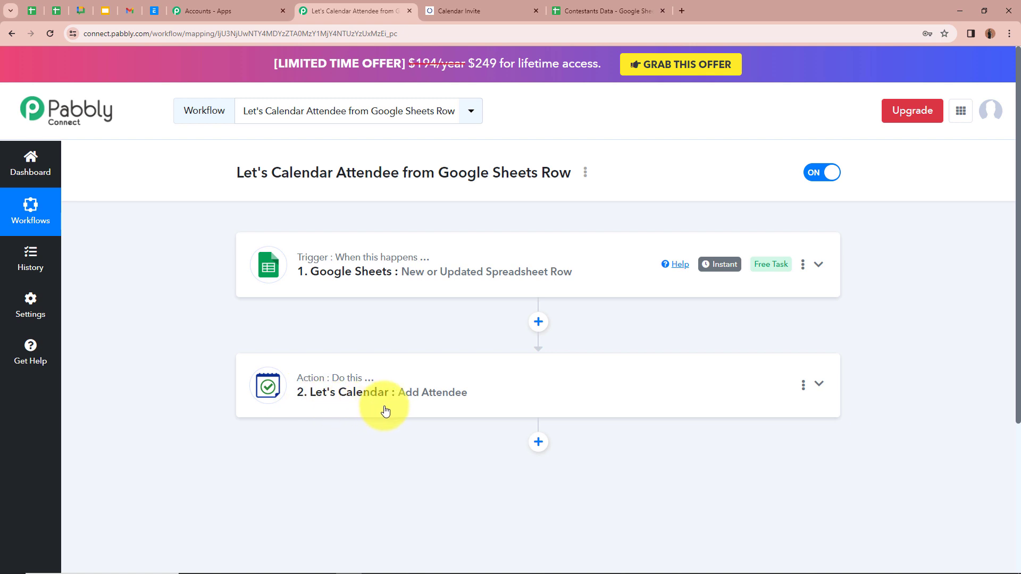
{"action": "mouse_move", "coordinate": [387, 247]}
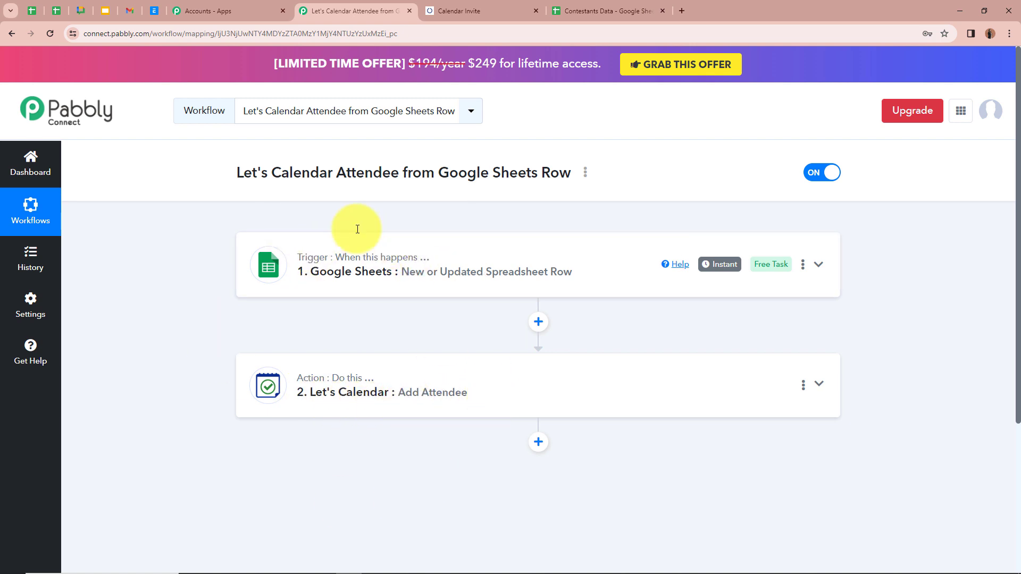